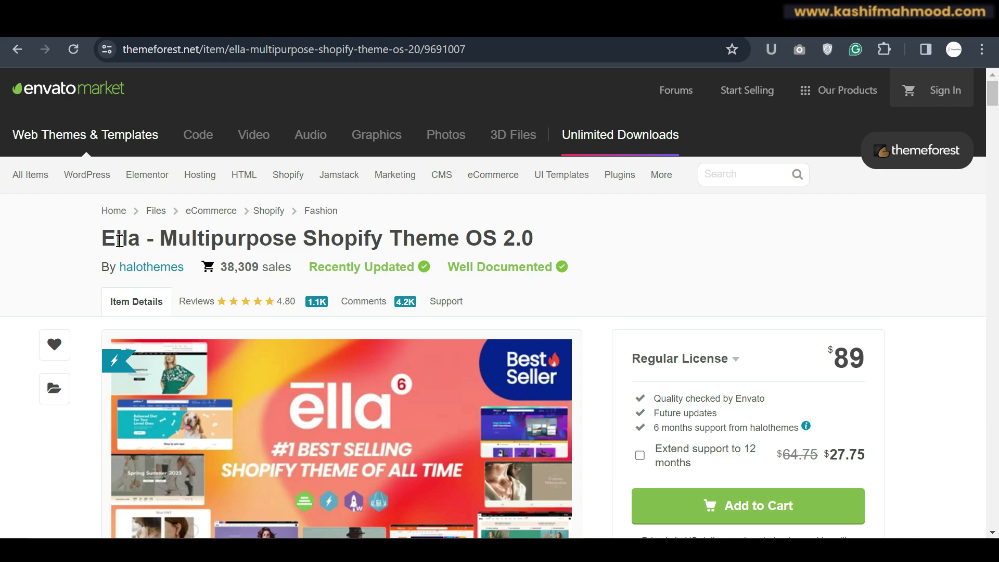
Highlight the Ella item's 38,309 sales figure on ThemeForest, then clear the highlight.
left_click_drag(223, 268, 297, 276)
left_click(95, 243)
scroll(468, 250, "down", 4)
scroll(261, 241, "up", 3)
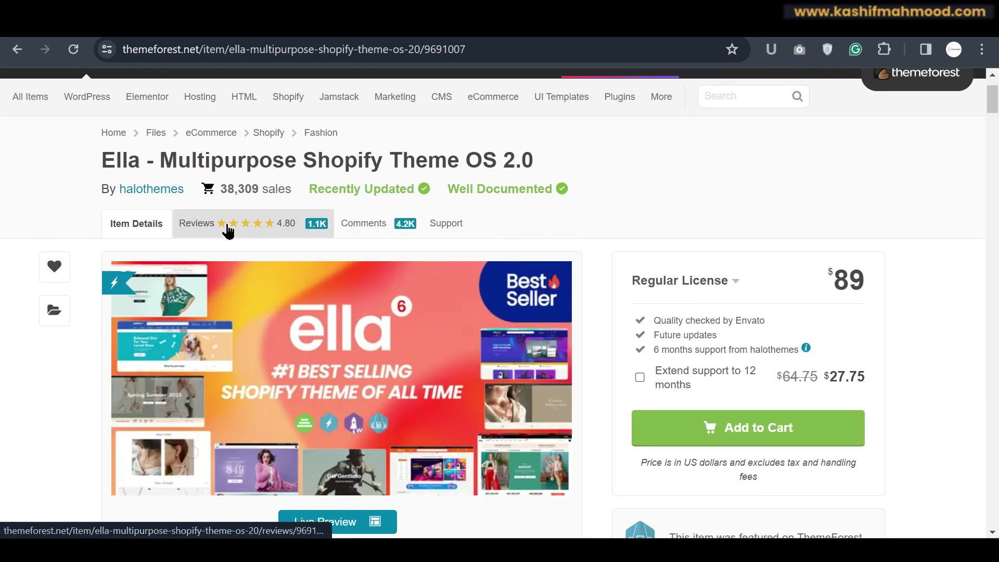
Open Ella's reviews page and highlight the 1 business day support response time.
left_click(258, 227)
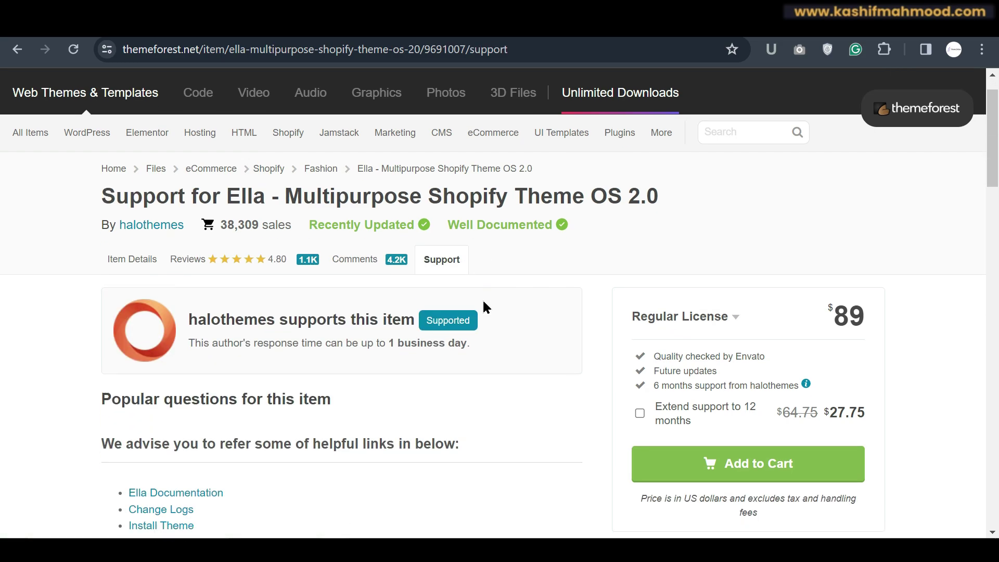
scroll(484, 307, "down", 3)
scroll(484, 308, "down", 1)
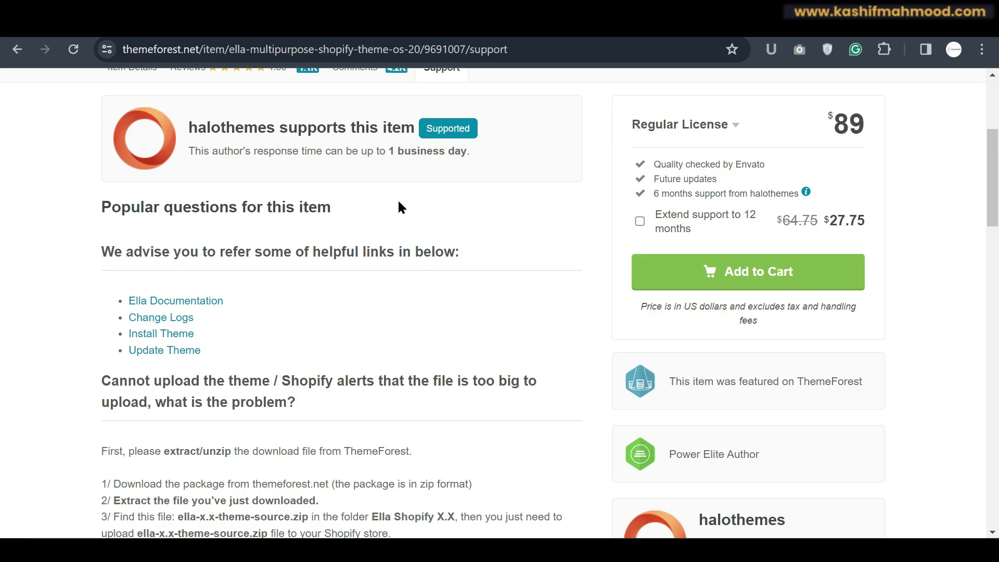
left_click_drag(388, 151, 472, 150)
left_click(490, 184)
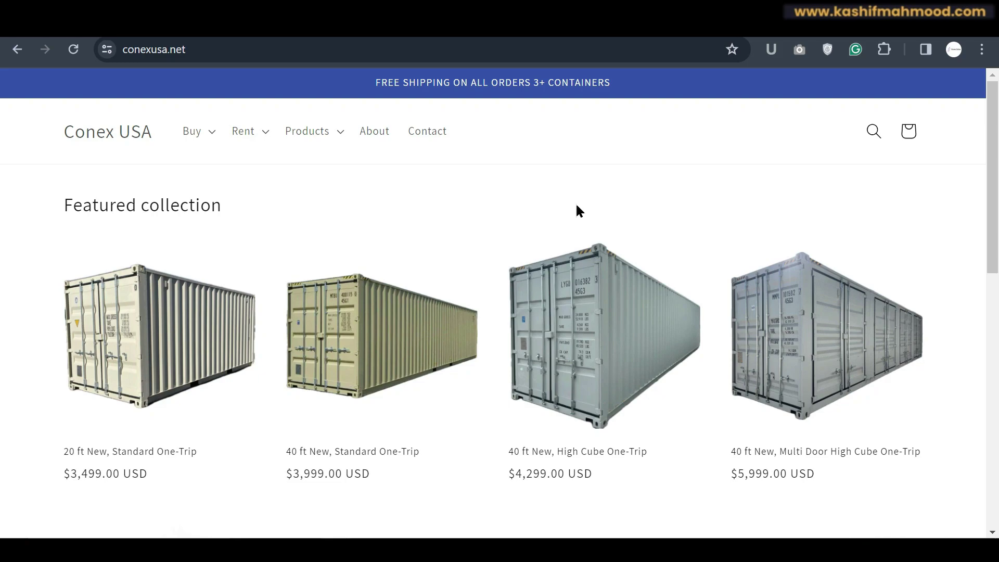
Load the store's /admin and go to Online Store Themes, where Dawn is current.
left_click(439, 48)
type("admin")
key("Return")
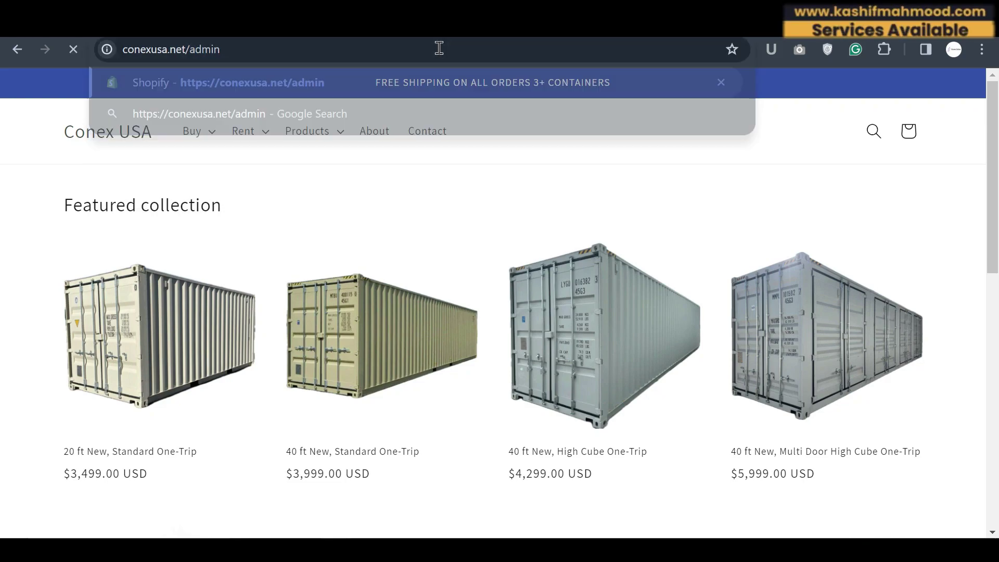
left_click(71, 345)
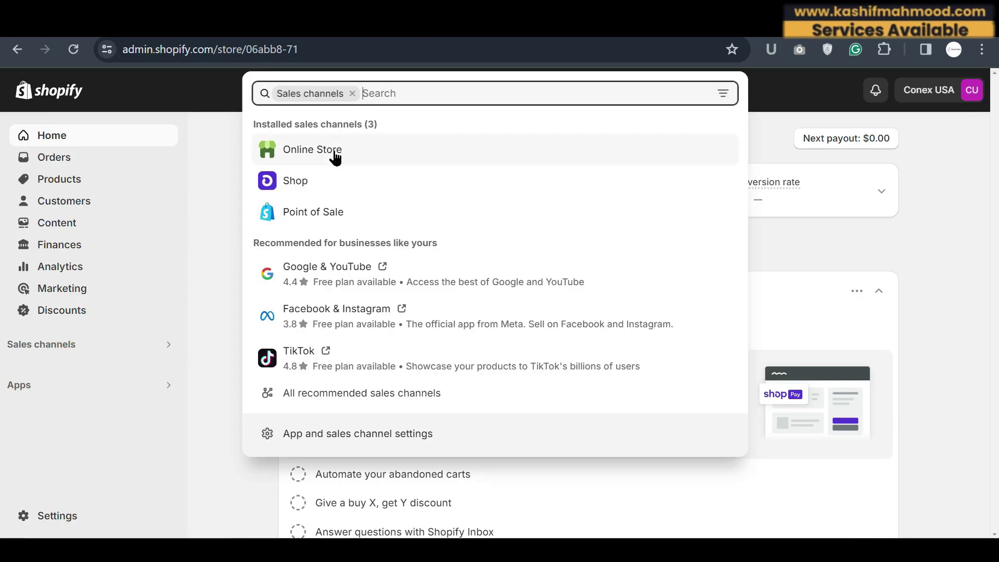
left_click(335, 154)
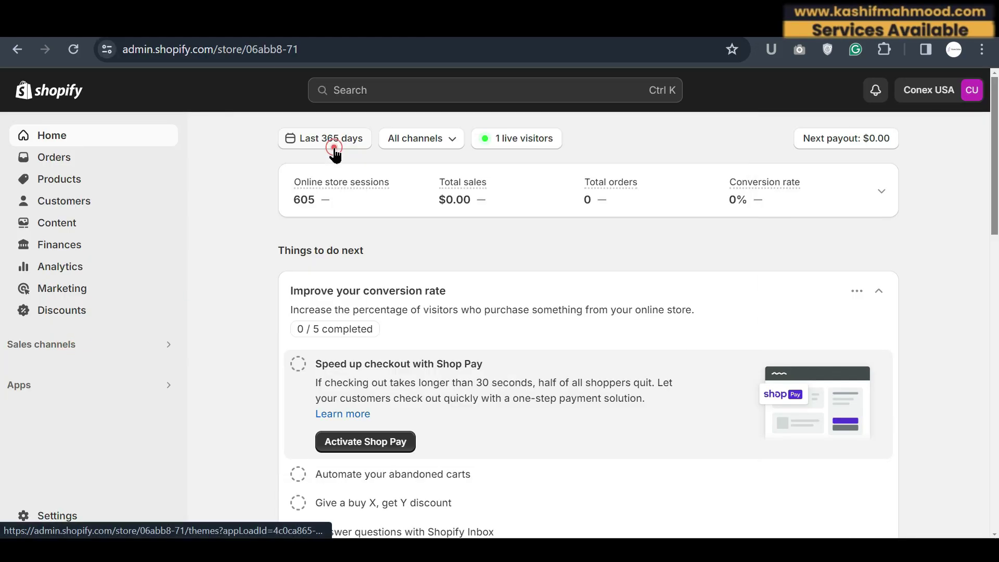
scroll(551, 223, "down", 2)
scroll(552, 229, "down", 1)
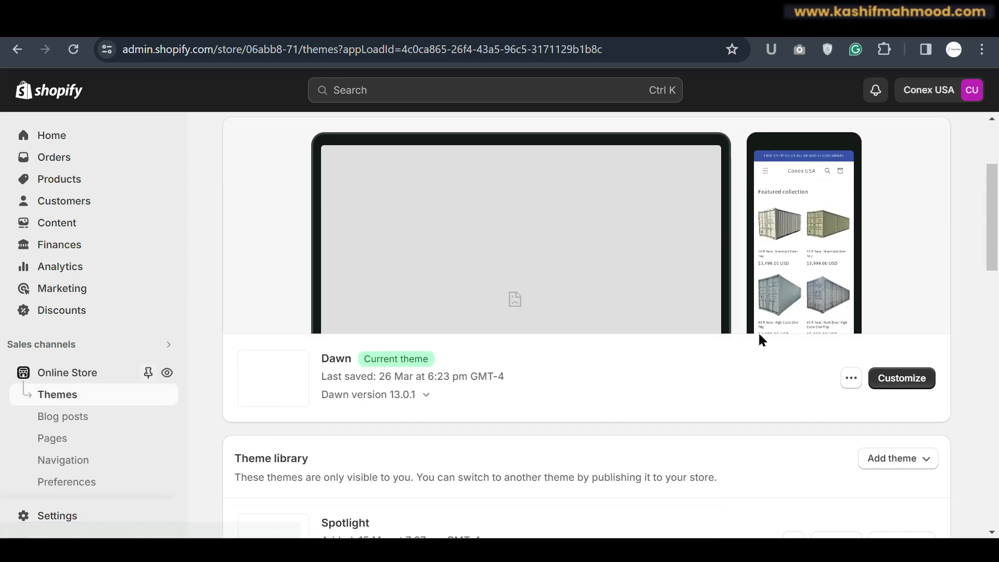
double_click(331, 357)
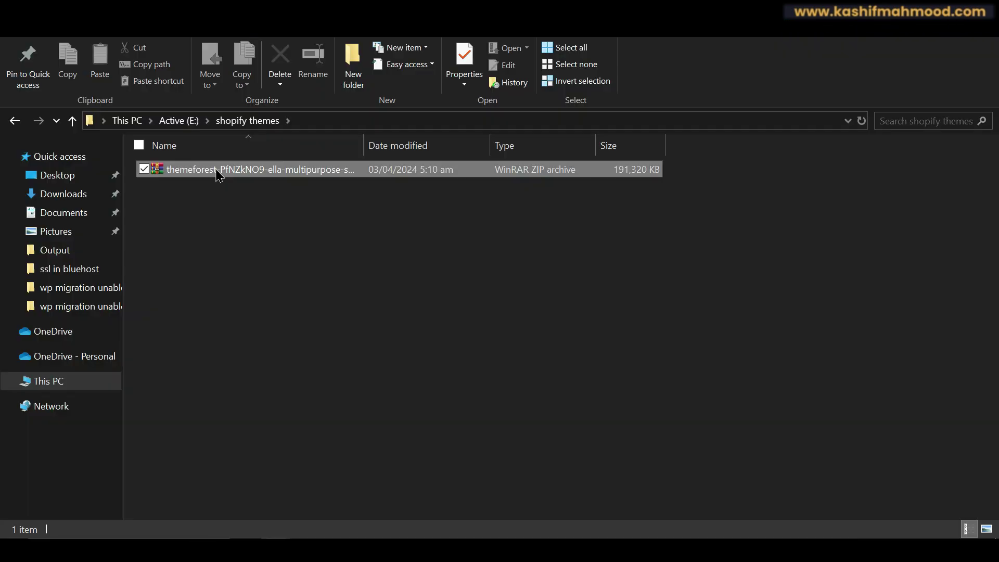
In the shopify themes folder, widen the Name column to show full filenames.
left_click(268, 171)
left_click(301, 202)
left_click_drag(364, 144, 525, 140)
Extract the downloaded Ella ZIP and open the extracted folder.
left_click(416, 219)
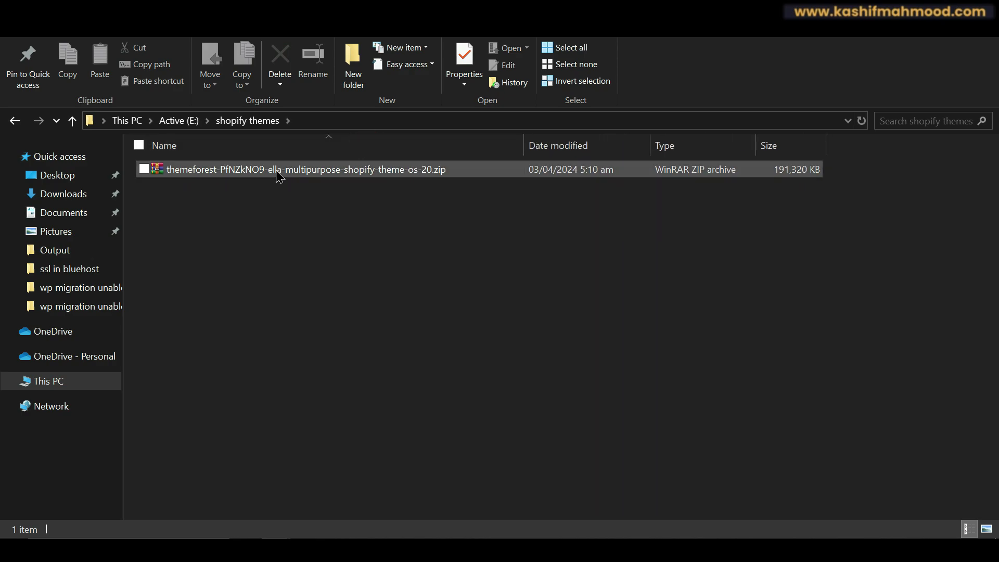
left_click(274, 174)
right_click(276, 172)
left_click(322, 234)
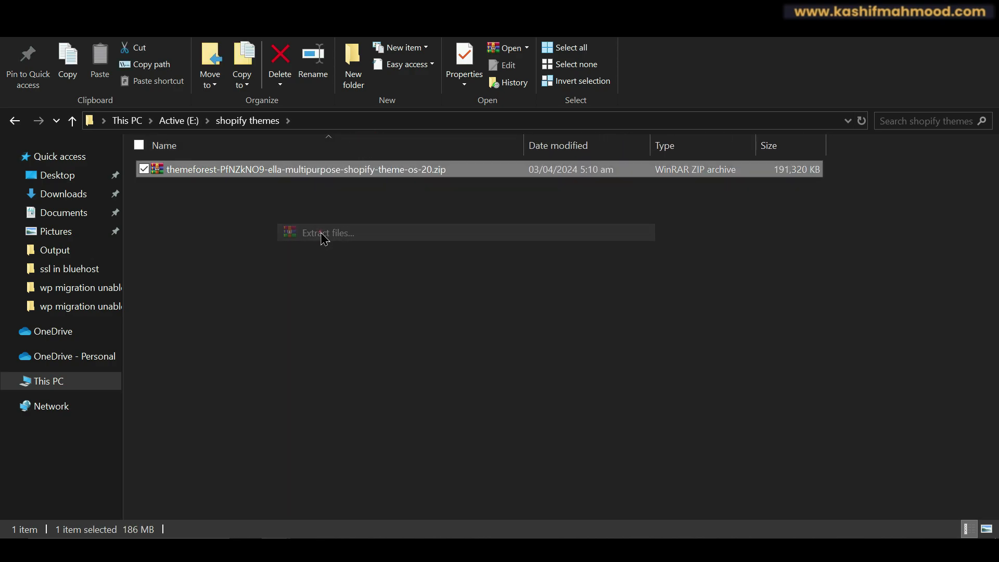
left_click(551, 442)
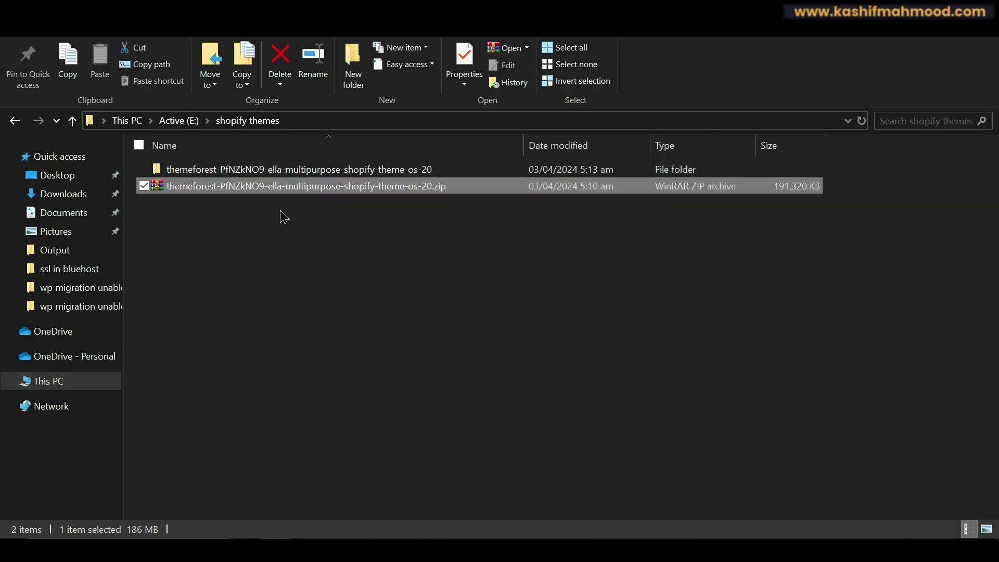
double_click(268, 171)
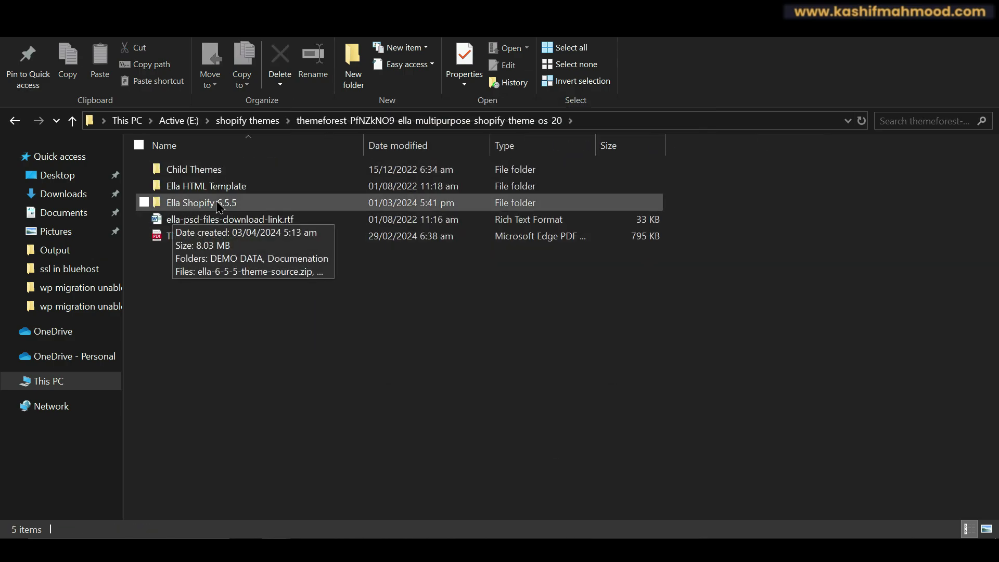
Extract ella-6-5-5-theme-source.zip inside Ella Shopify 6.5.5 and open it to its seven folders.
double_click(242, 206)
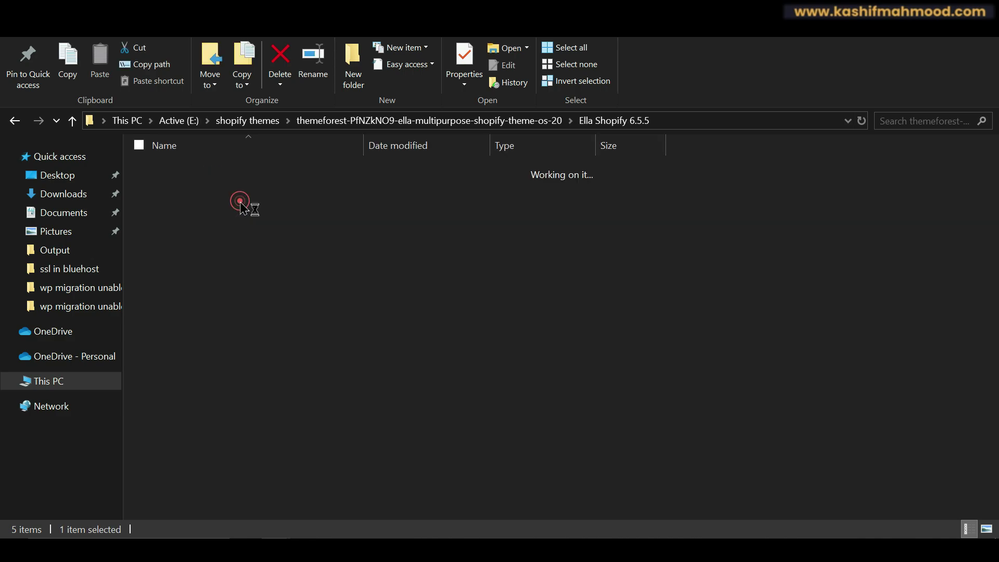
left_click(242, 207)
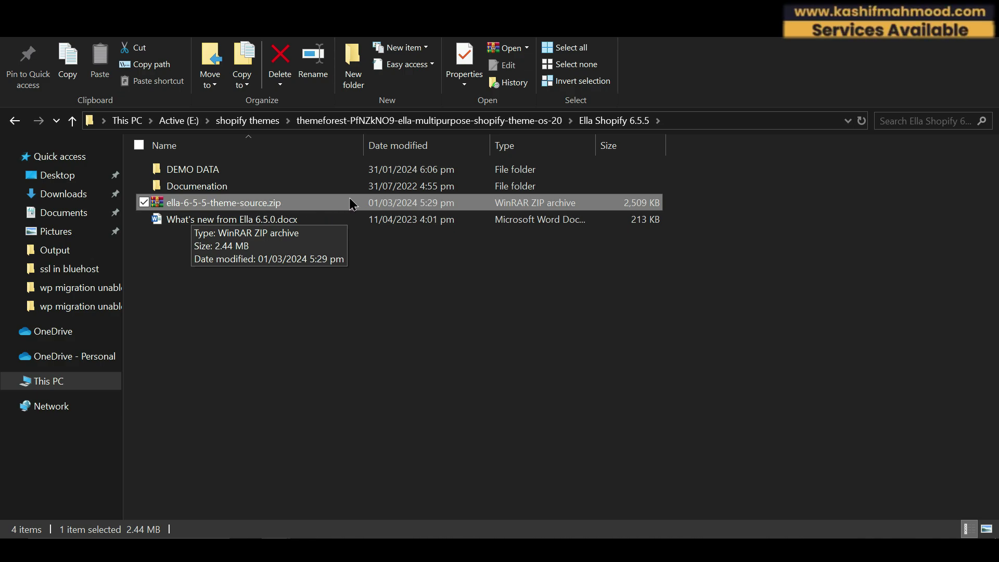
right_click(266, 202)
left_click(325, 262)
left_click(540, 441)
double_click(250, 202)
left_click_drag(186, 158, 232, 314)
left_click(317, 358)
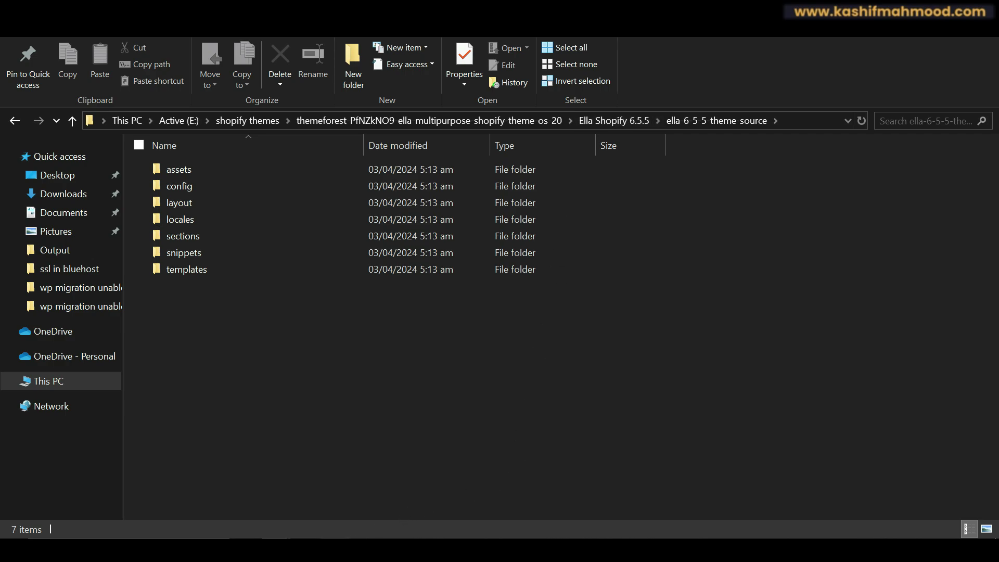
left_click(335, 544)
Upload ella-6-5-5-theme-source.zip from the Ella Shopify 6.5.5 folder as a new theme.
left_click(273, 495)
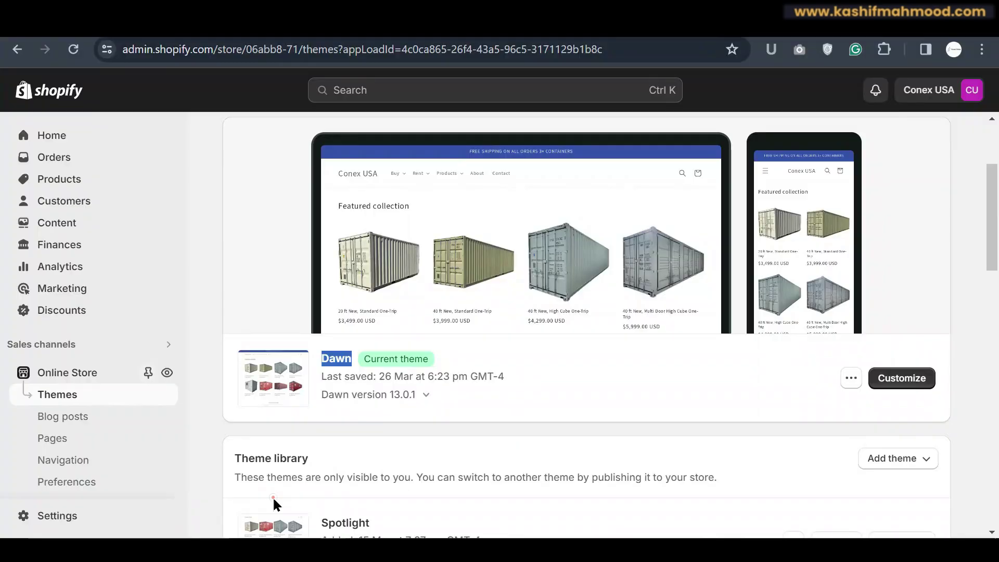
left_click(775, 374)
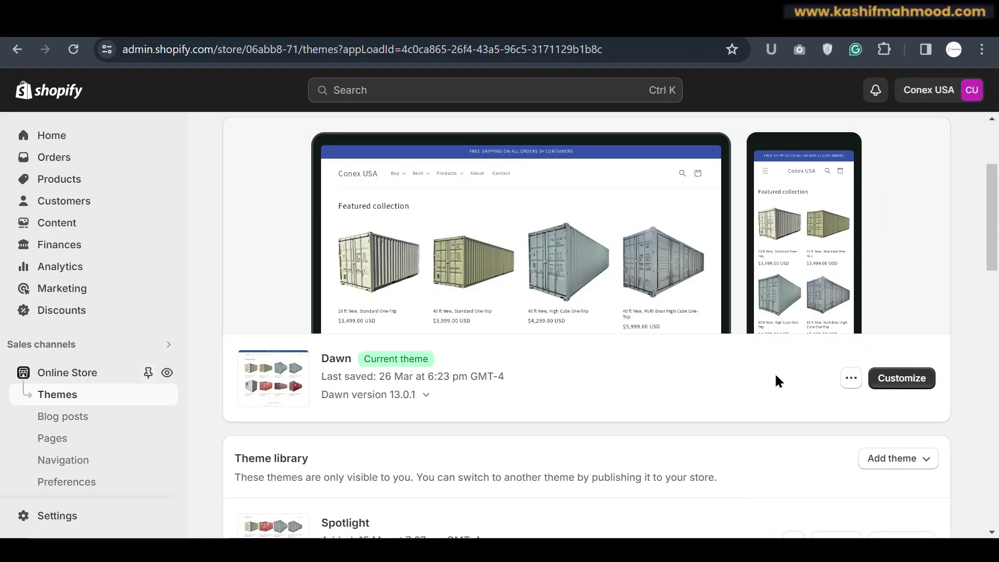
left_click(899, 466)
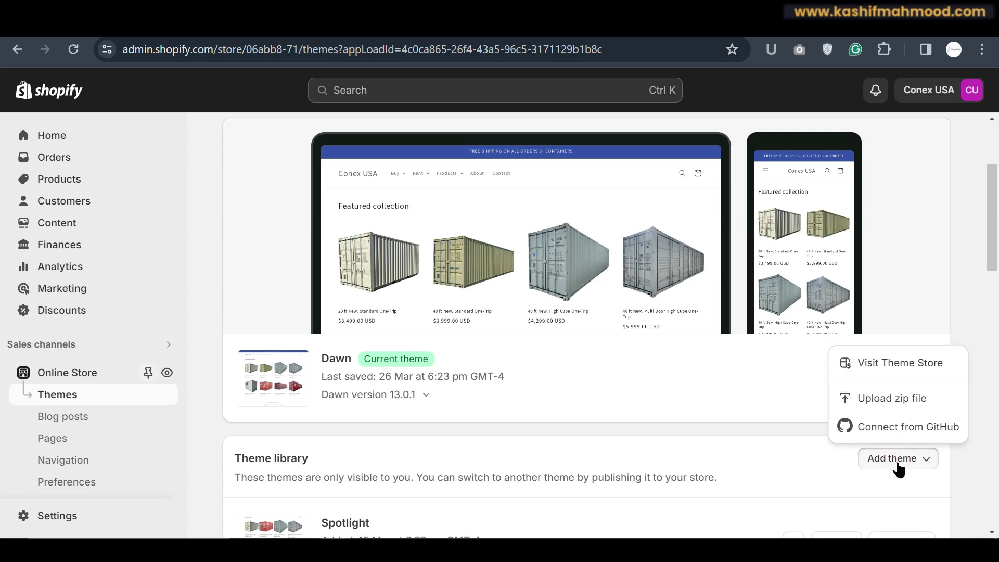
left_click(880, 409)
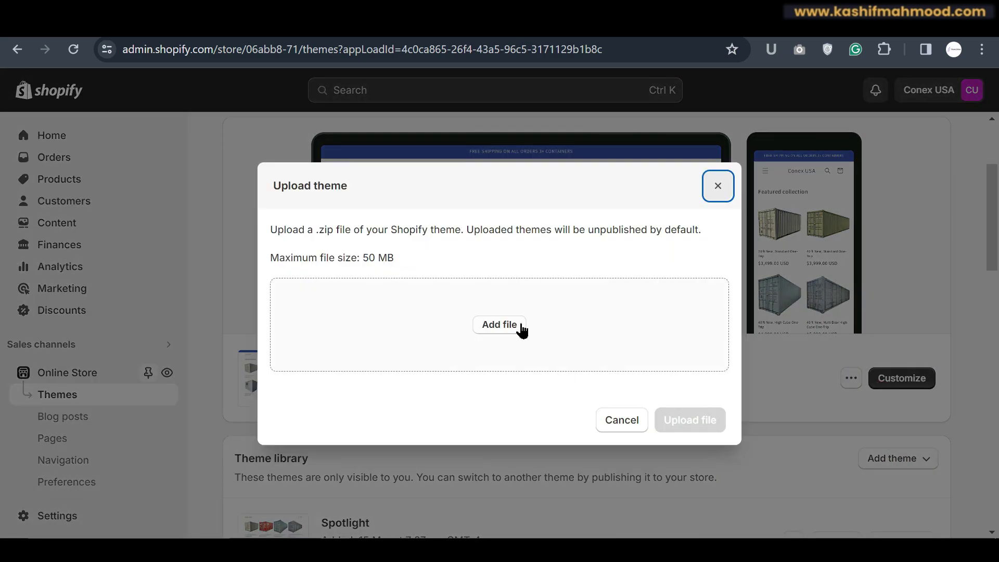
left_click(520, 328)
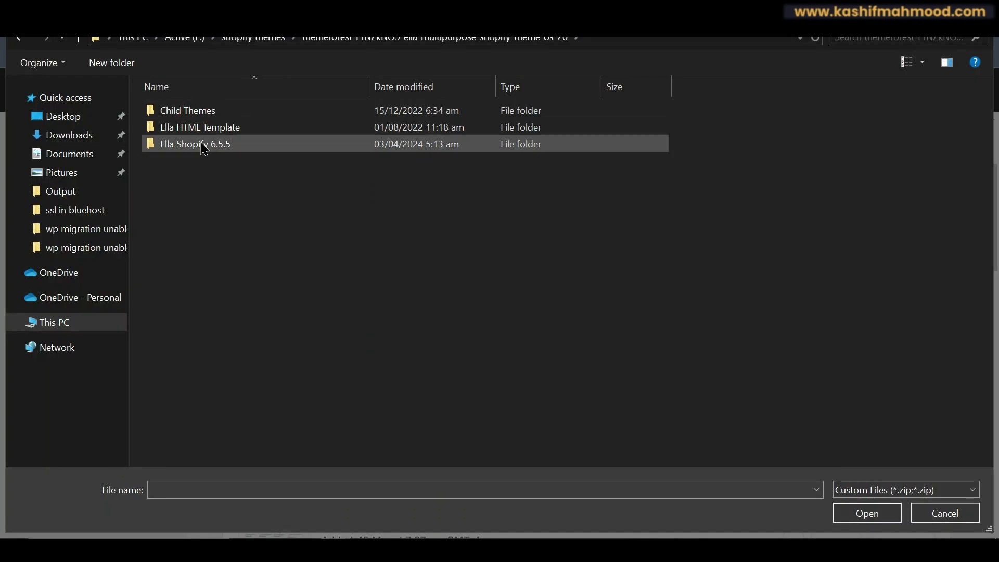
double_click(202, 145)
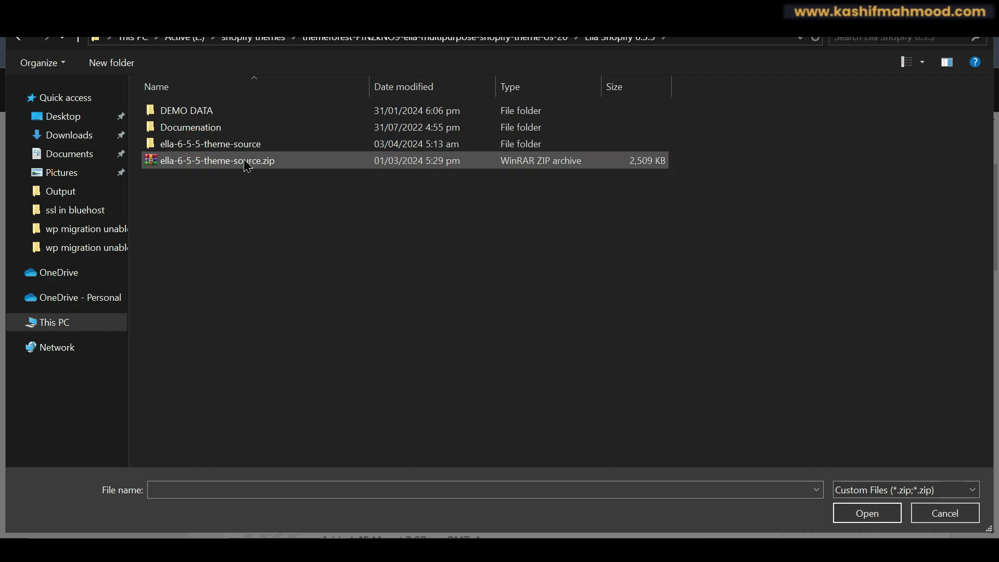
double_click(296, 162)
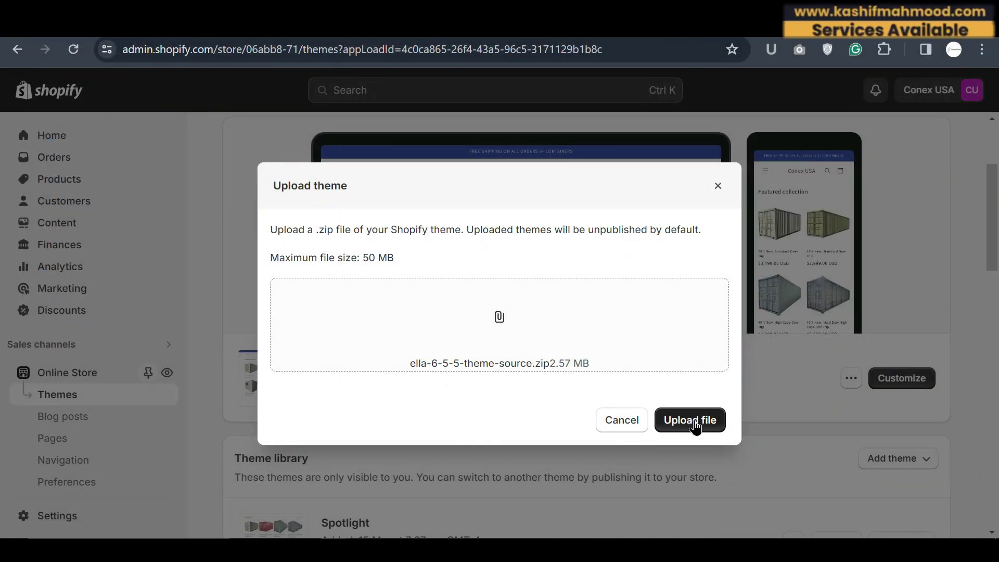
left_click(695, 427)
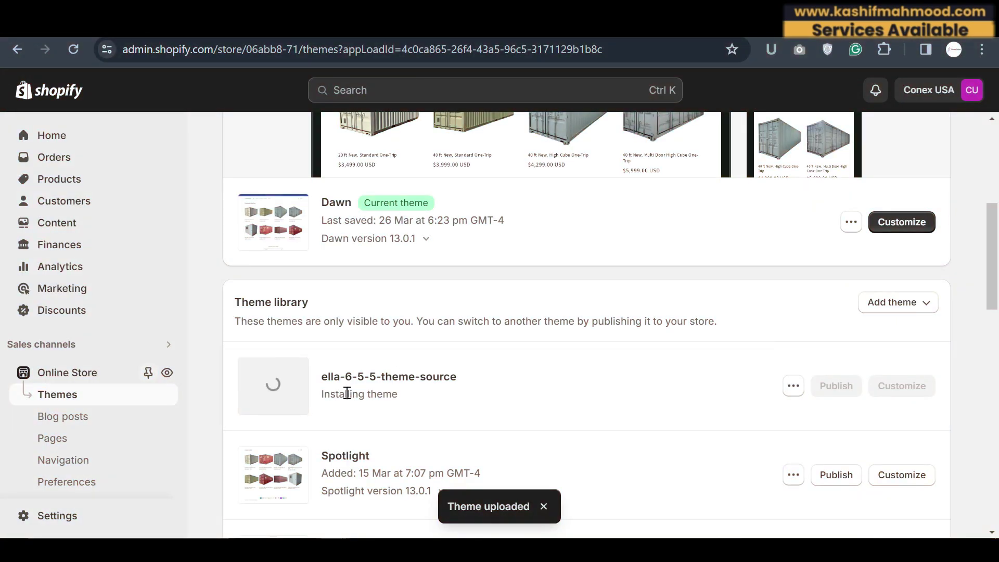
Once the Ella theme finishes installing, preview it on the store.
left_click_drag(321, 394, 405, 393)
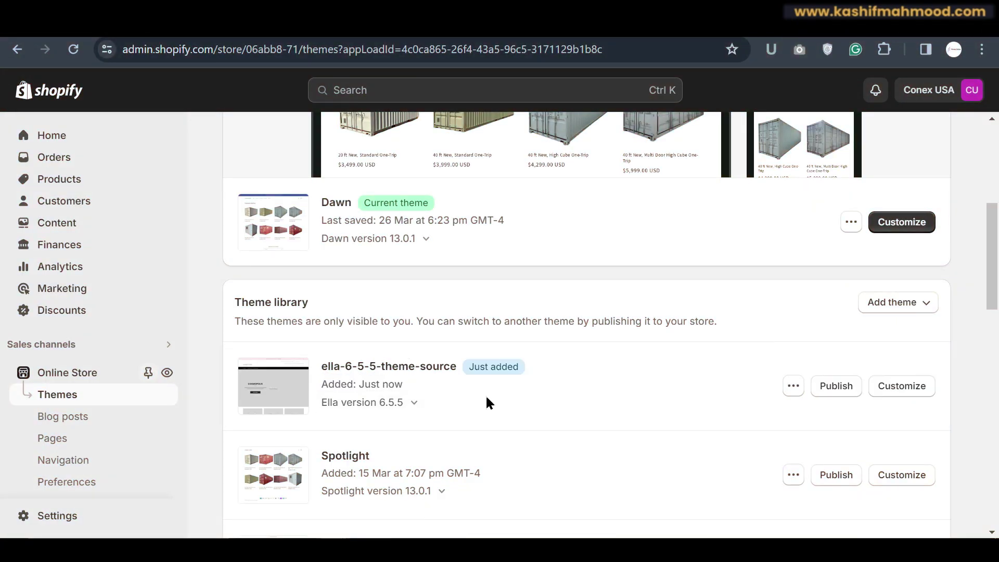
left_click(793, 387)
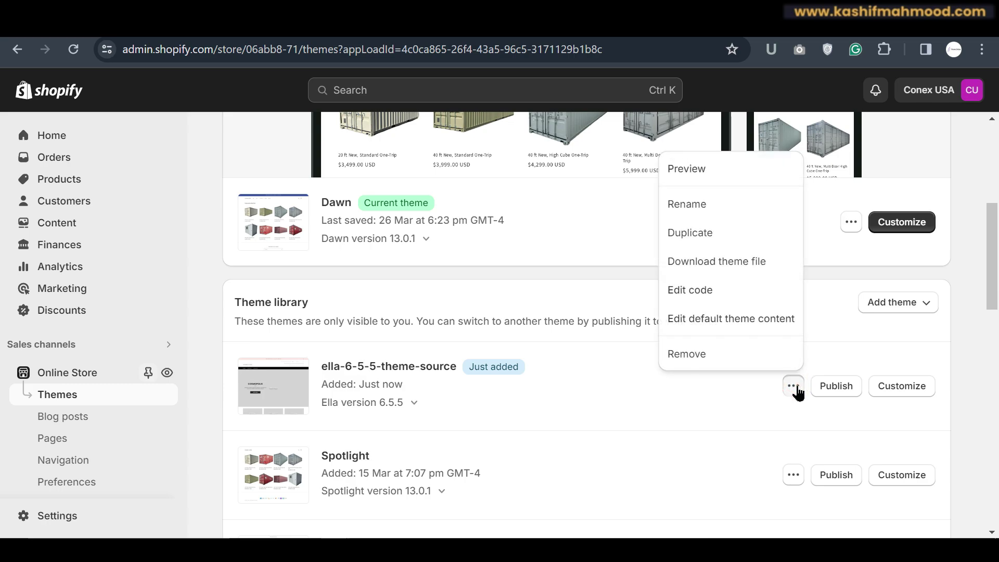
left_click(700, 168)
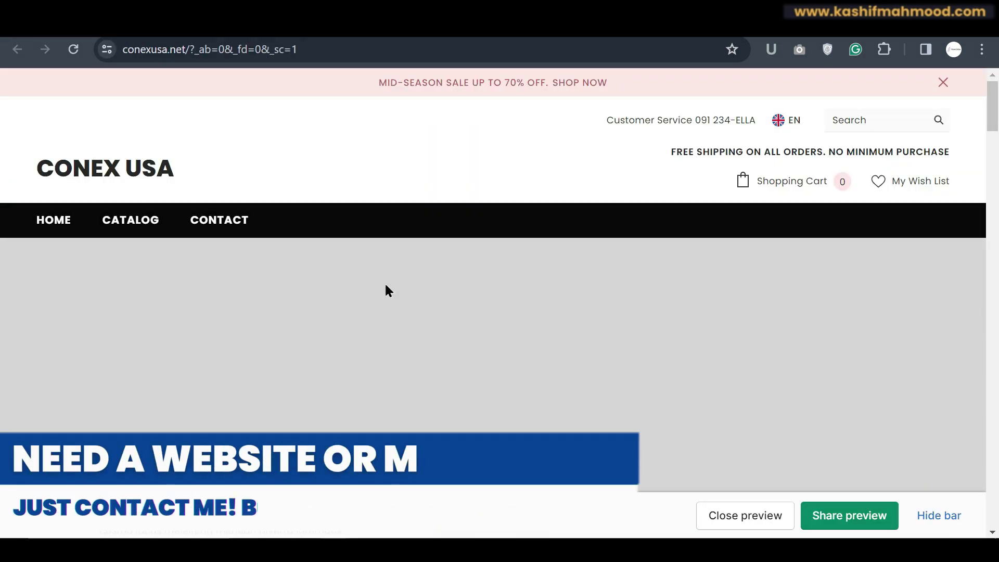
Scroll through the Ella 6.5.5 preview's placeholder sections on the Conex USA storefront.
scroll(386, 290, "down", 1)
scroll(386, 286, "down", 15)
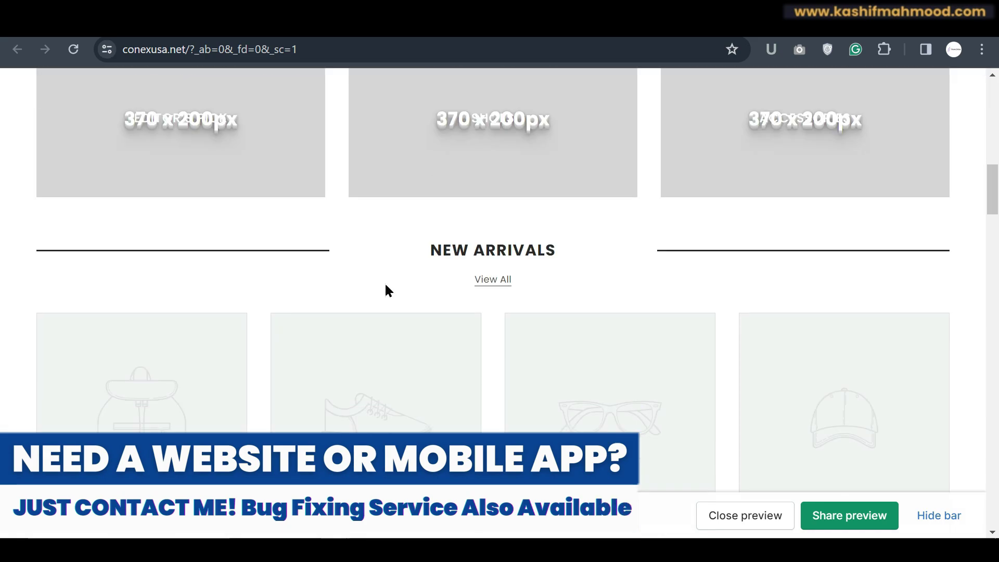
scroll(385, 286, "down", 15)
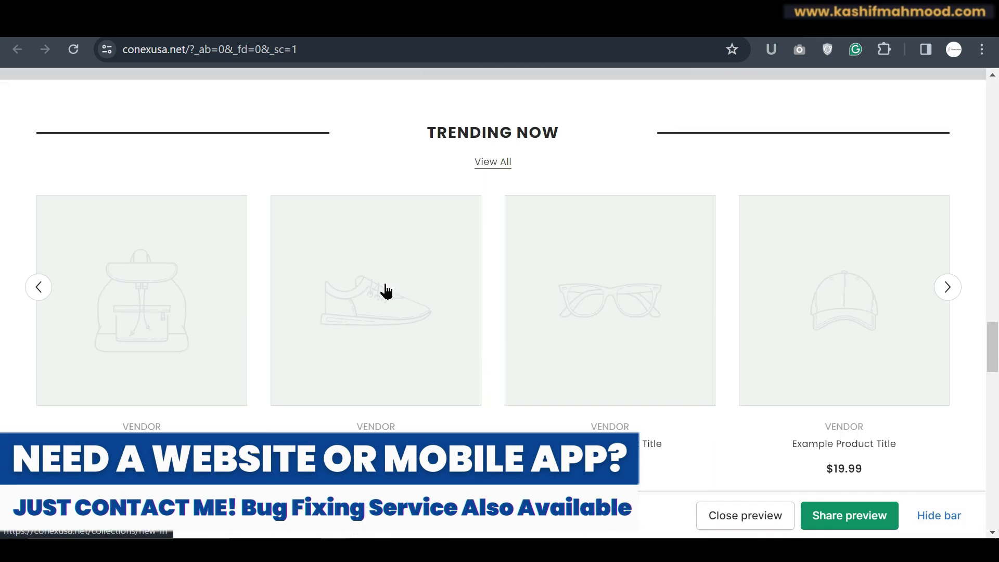
scroll(386, 291, "down", 15)
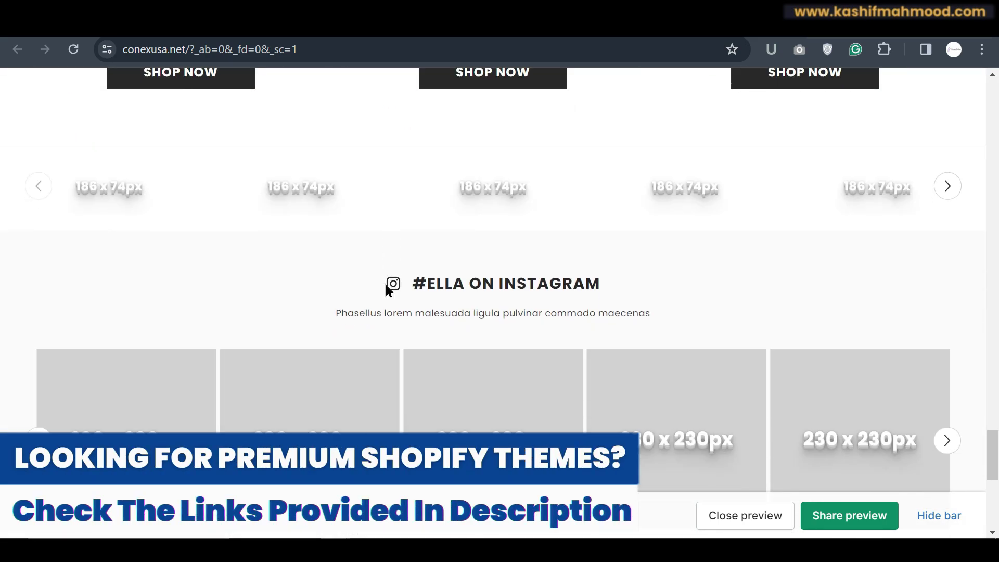
scroll(392, 295, "down", 5)
scroll(392, 294, "up", 2)
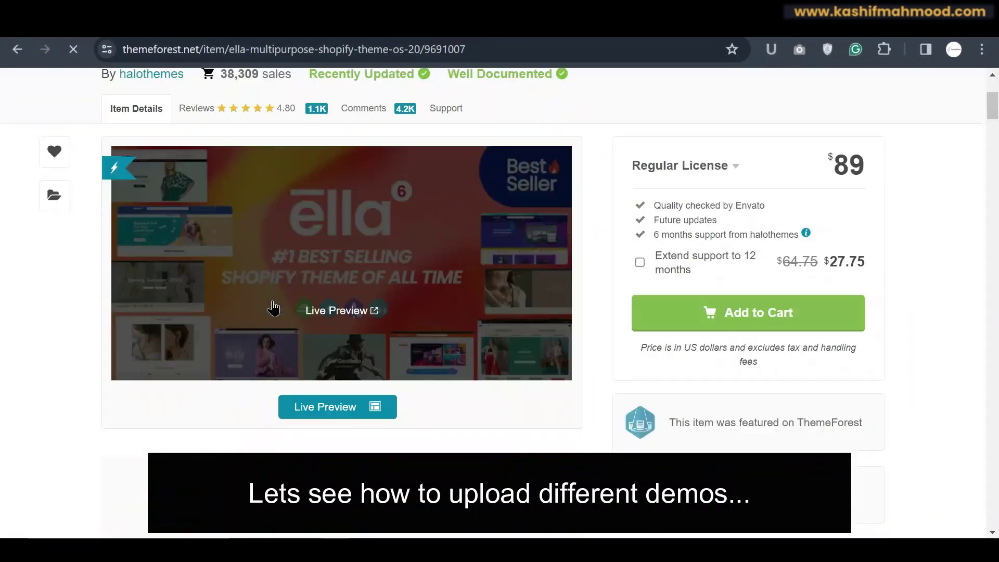
Open Ella's Live Preview, browse the homepage demo cards, and launch Home 18 Shoes.
scroll(273, 308, "down", 1)
left_click(350, 370)
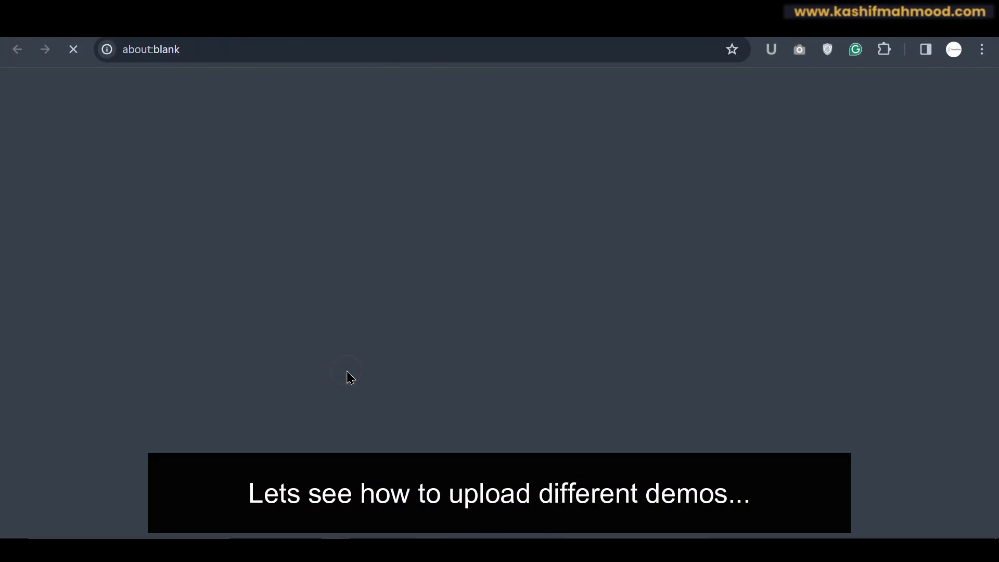
scroll(1, 187, "down", 10)
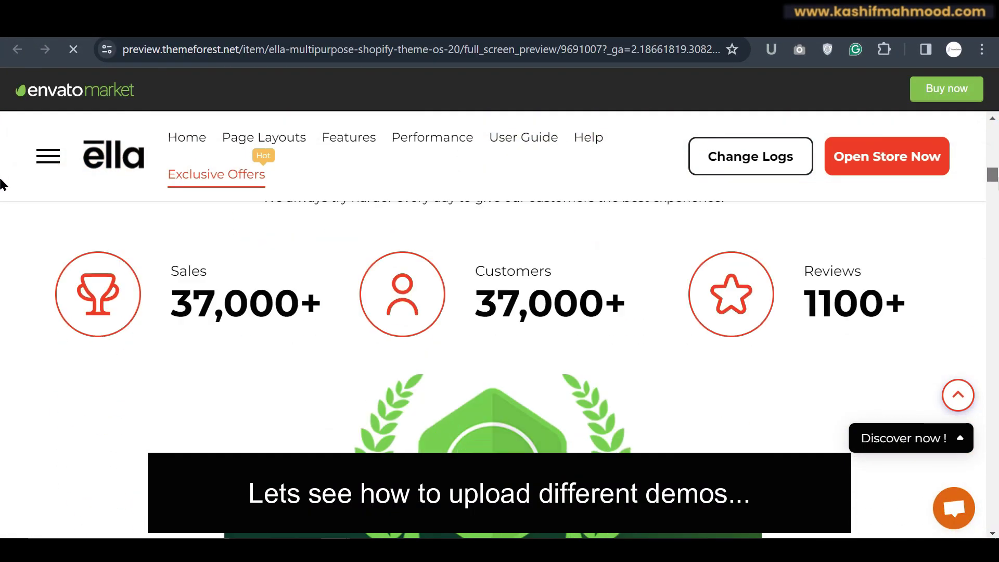
scroll(1, 207, "down", 10)
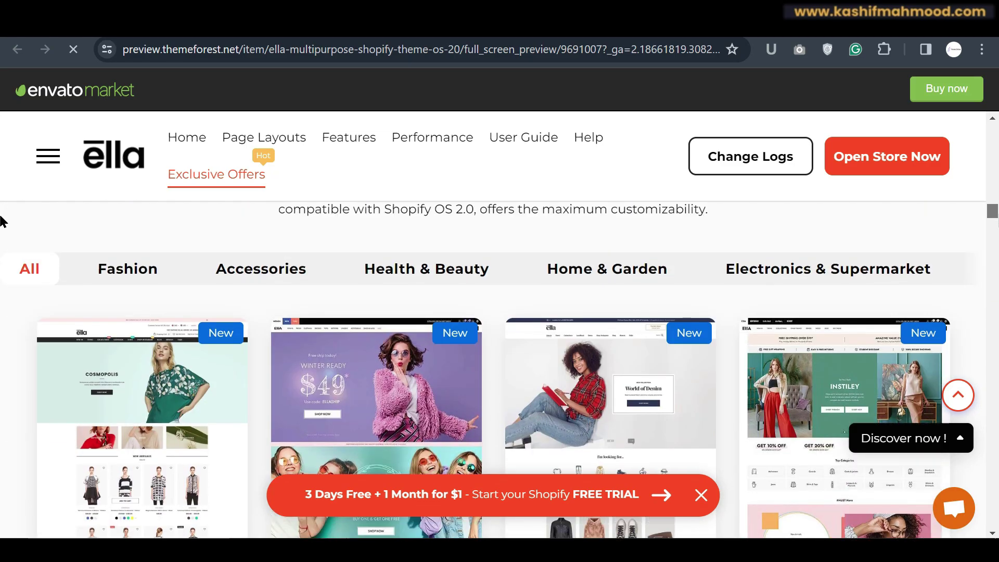
scroll(1, 229, "down", 10)
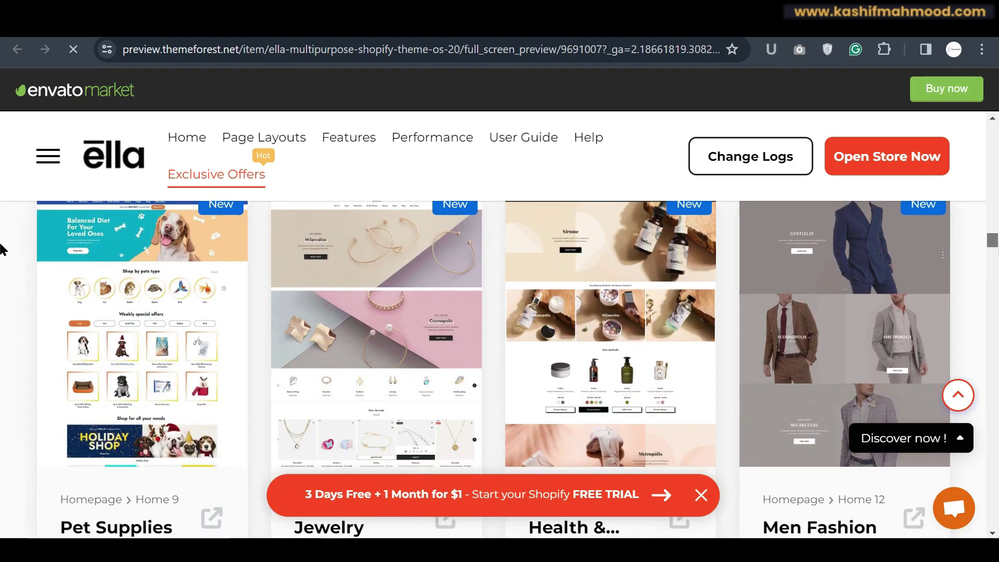
scroll(2, 257, "down", 8)
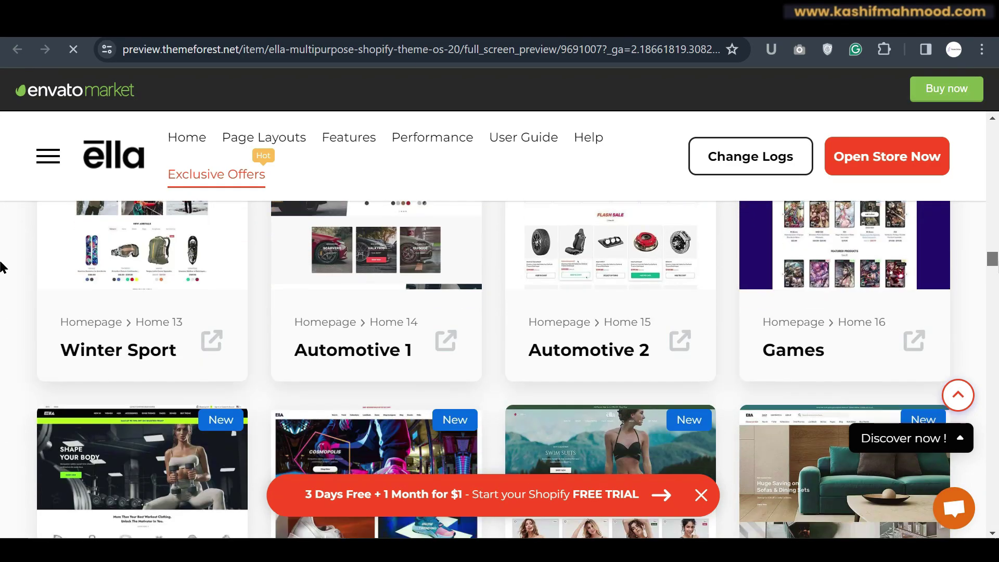
scroll(2, 267, "down", 8)
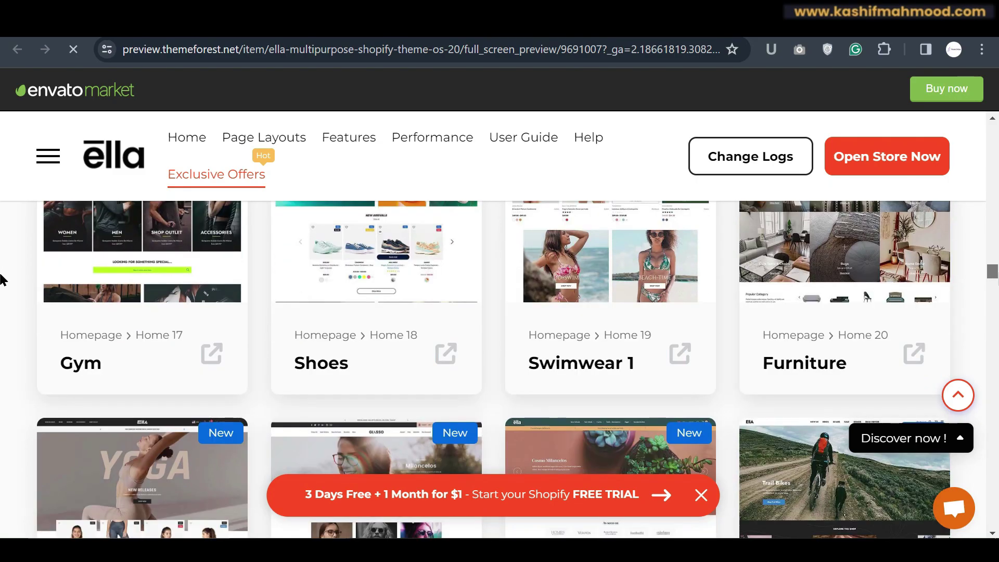
scroll(2, 280, "up", 2)
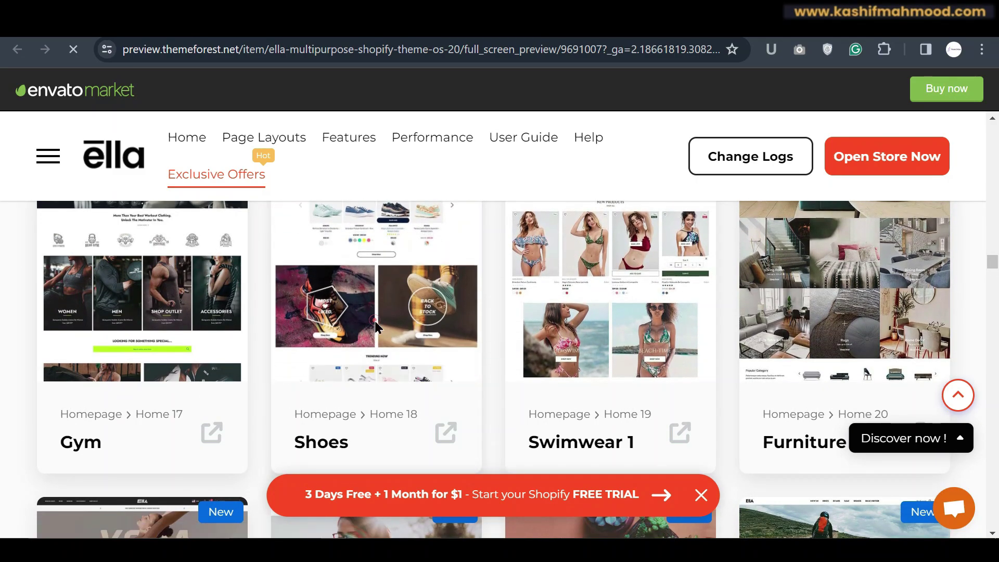
left_click(381, 328)
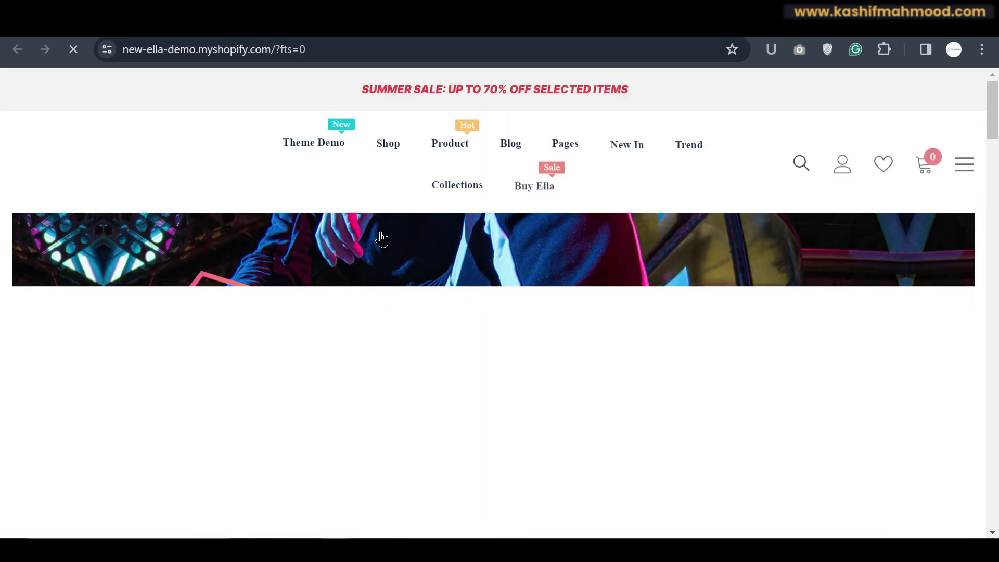
scroll(1, 146, "down", 15)
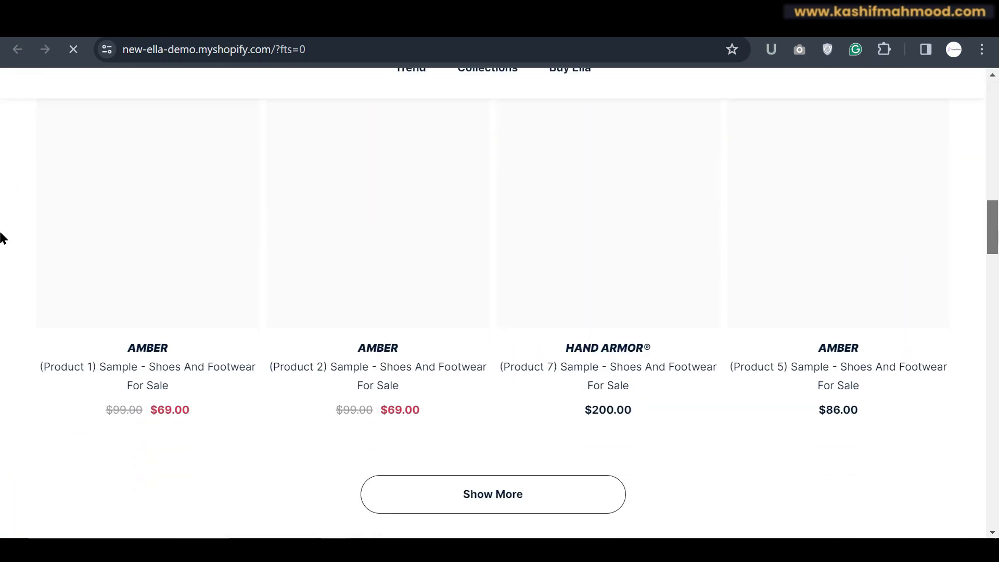
scroll(1, 229, "up", 7)
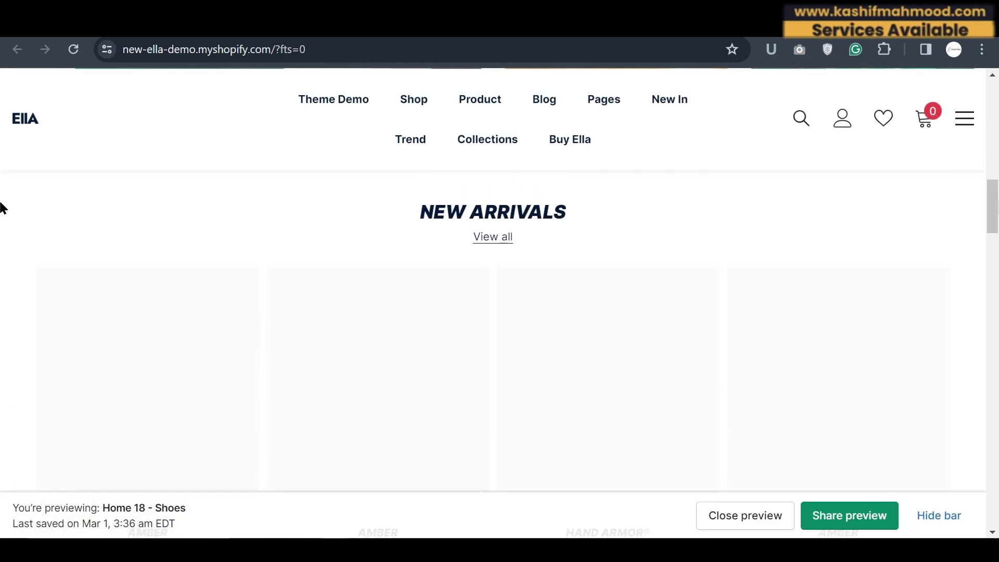
scroll(1, 223, "down", 3)
scroll(1, 223, "down", 15)
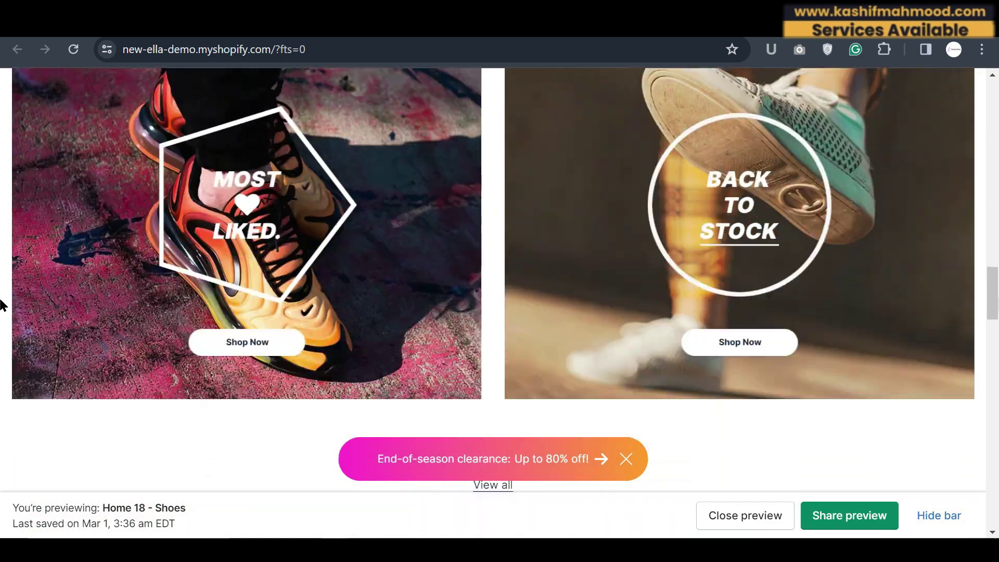
scroll(2, 458, "down", 10)
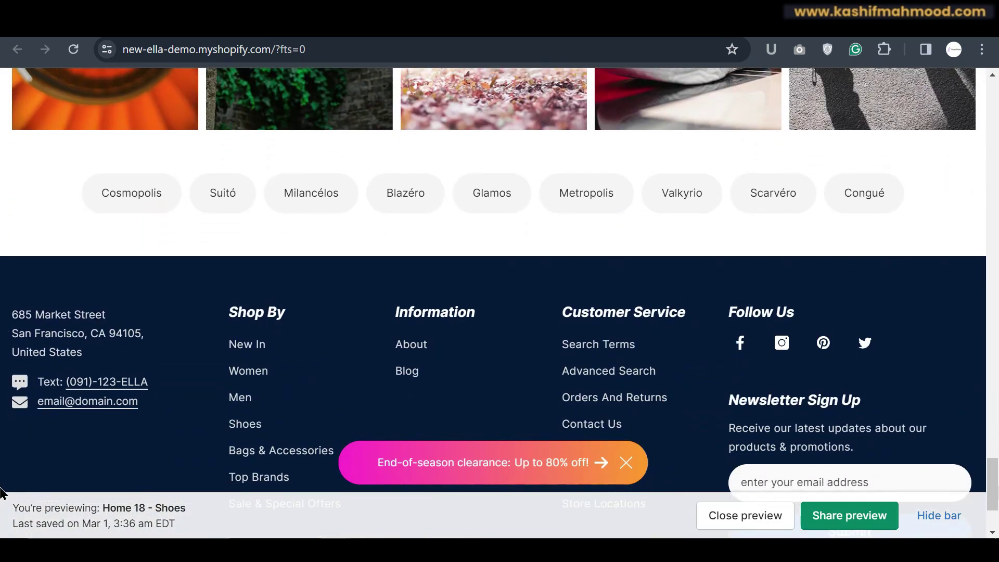
scroll(2, 302, "up", 20)
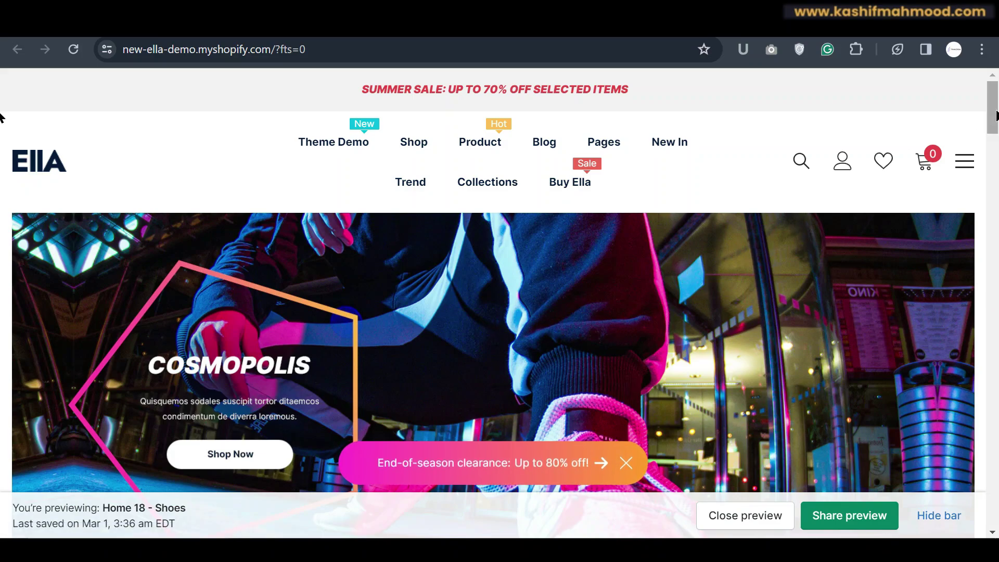
scroll(2, 119, "down", 12)
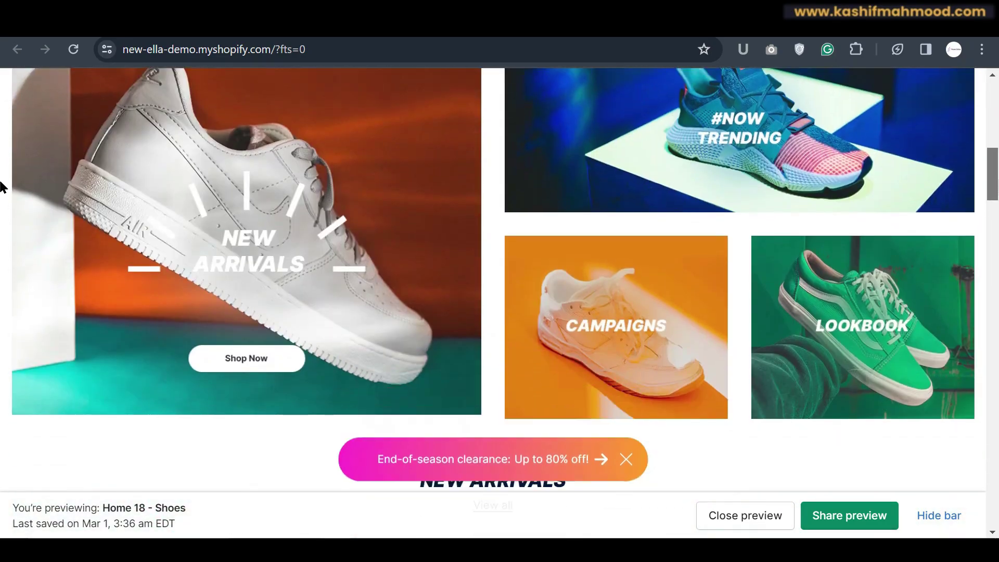
scroll(2, 219, "down", 12)
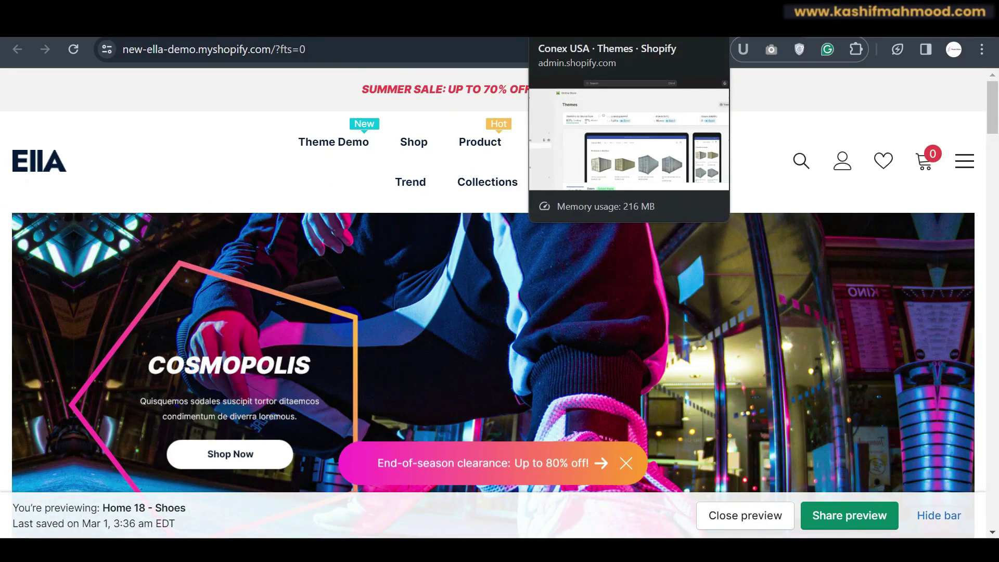
Open Edit code for ella-6-5-5-theme-source from the store's Themes page.
left_click(562, 26)
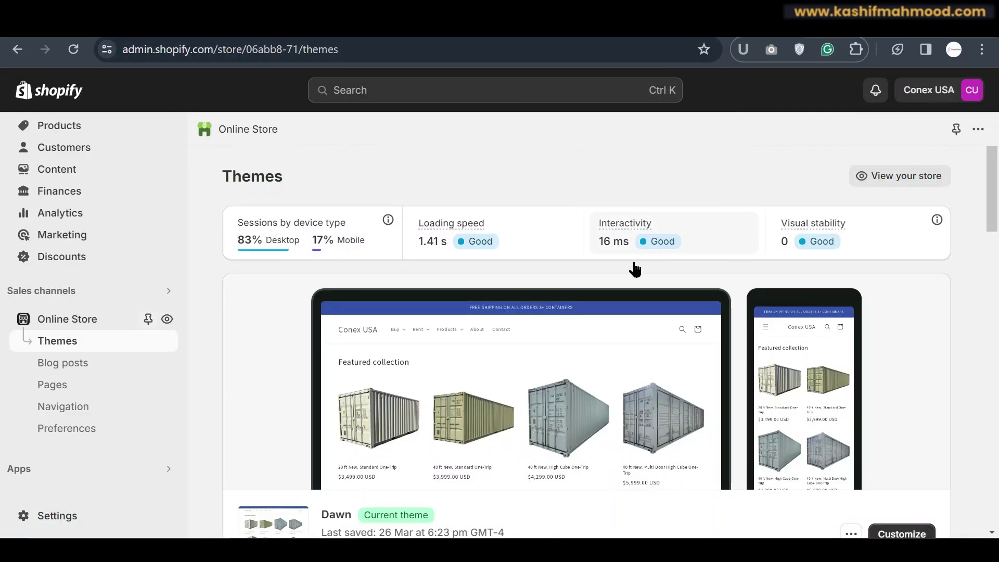
scroll(639, 279, "down", 6)
left_click(793, 308)
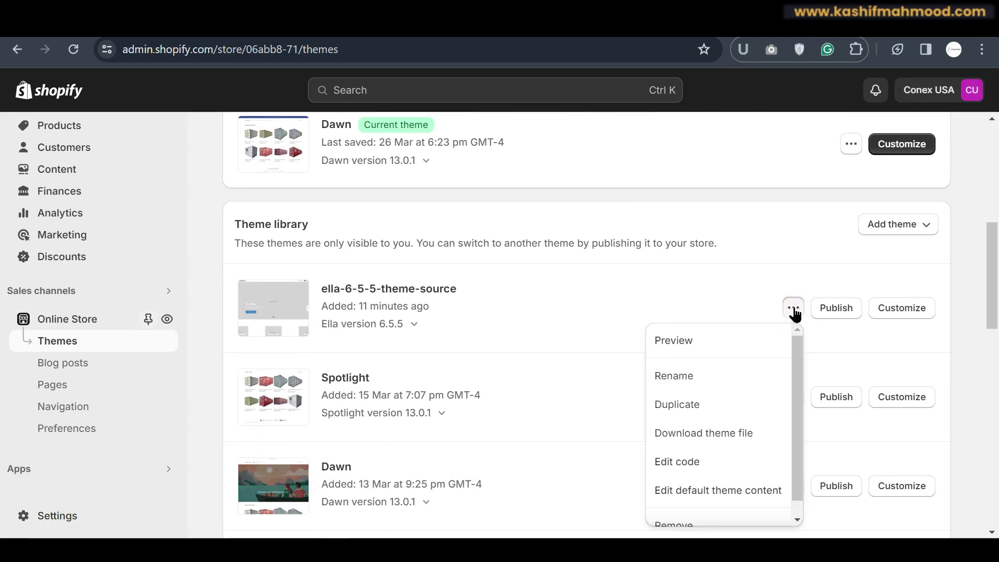
left_click(677, 460)
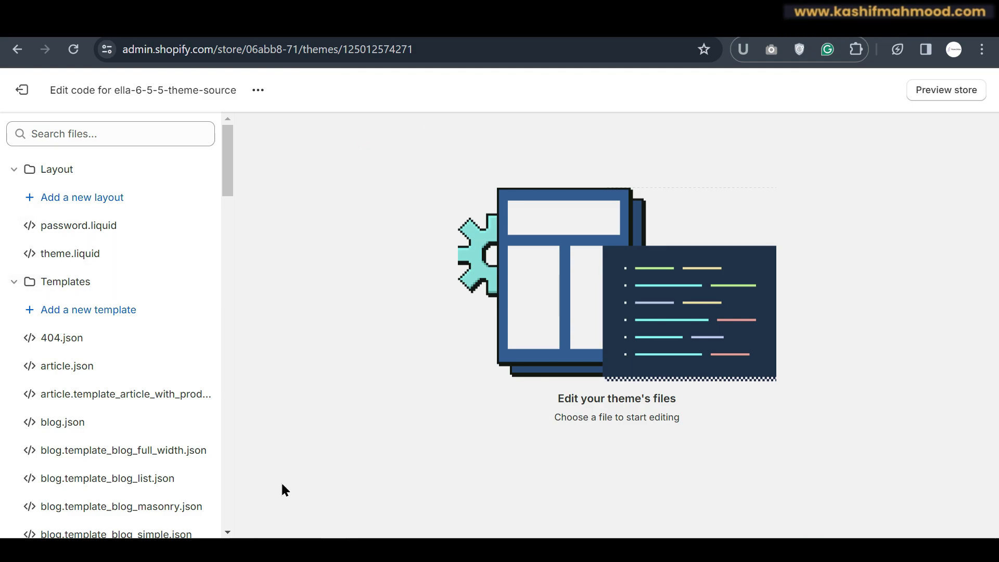
mouse_move(273, 541)
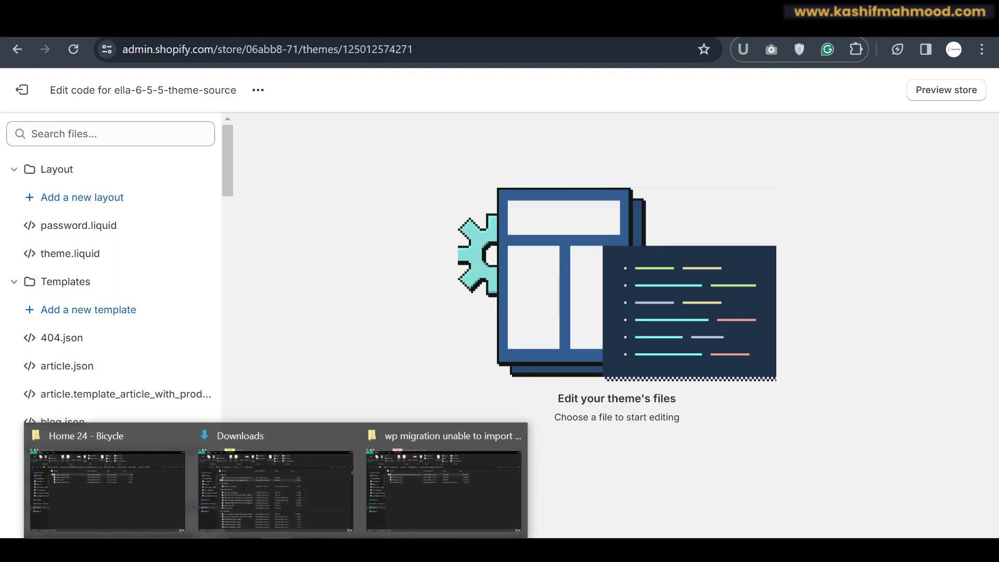
left_click(119, 502)
Navigate from the themeforest folder into Ella Shopify 6.5.5 > DEMO DATA > Home Page.
left_click(284, 121)
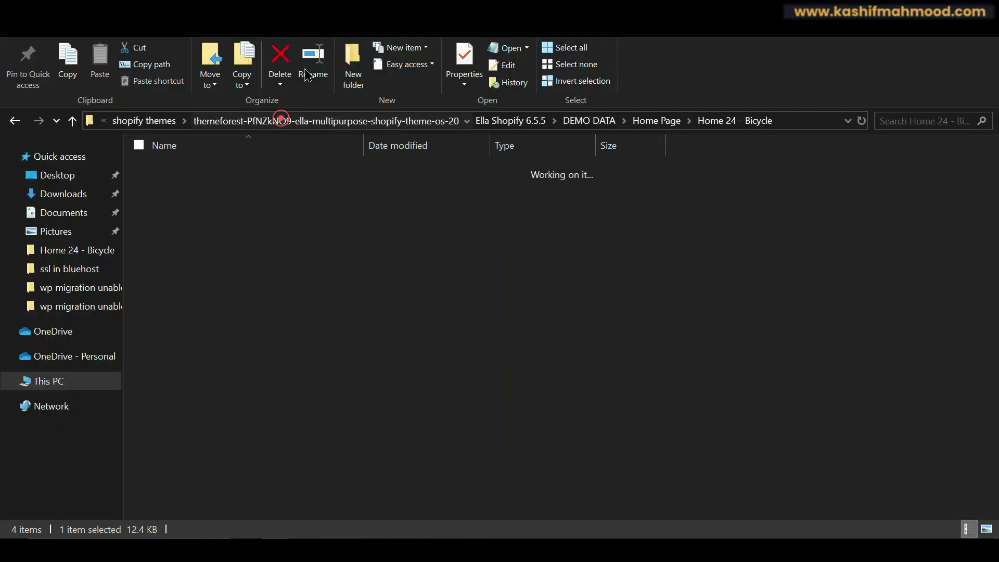
left_click(231, 291)
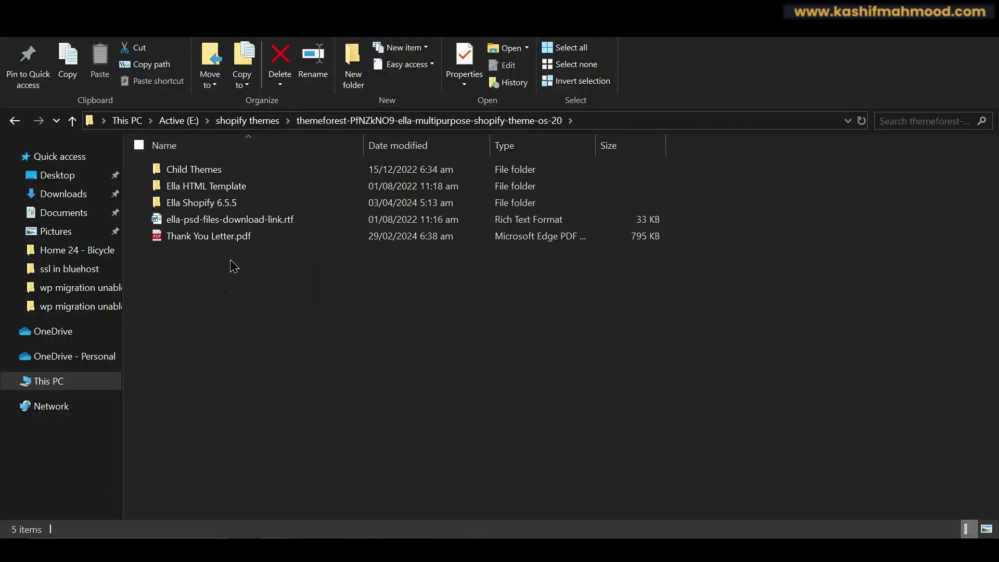
double_click(204, 204)
double_click(204, 171)
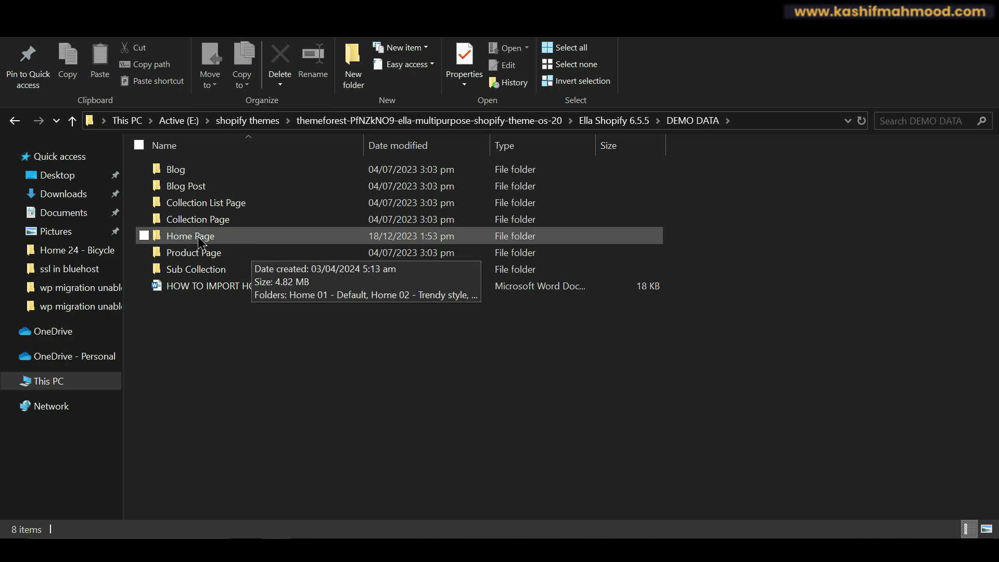
double_click(269, 238)
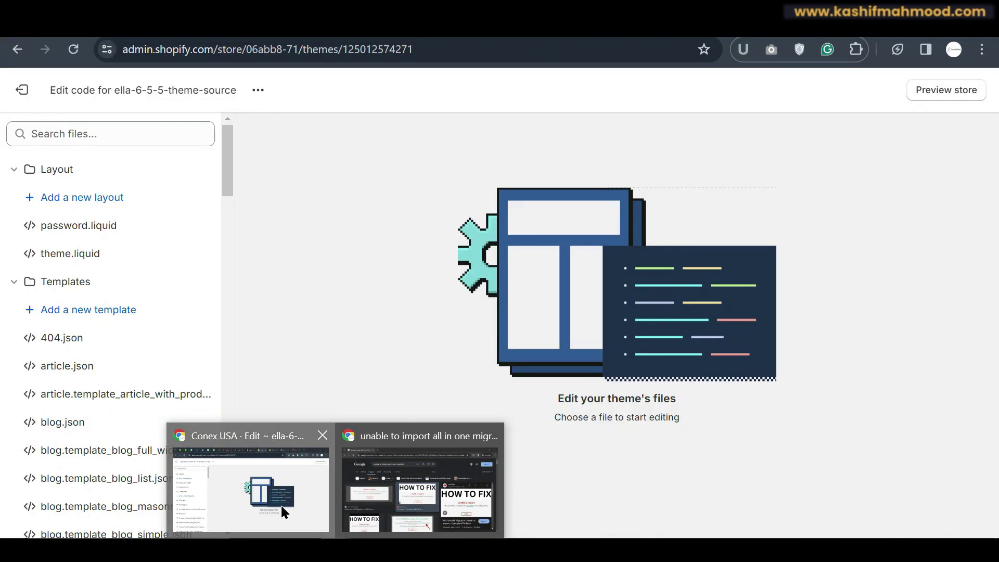
Locate the Home 27 Menswear demo in the browser, then return to the Home Page folder.
left_click(281, 502)
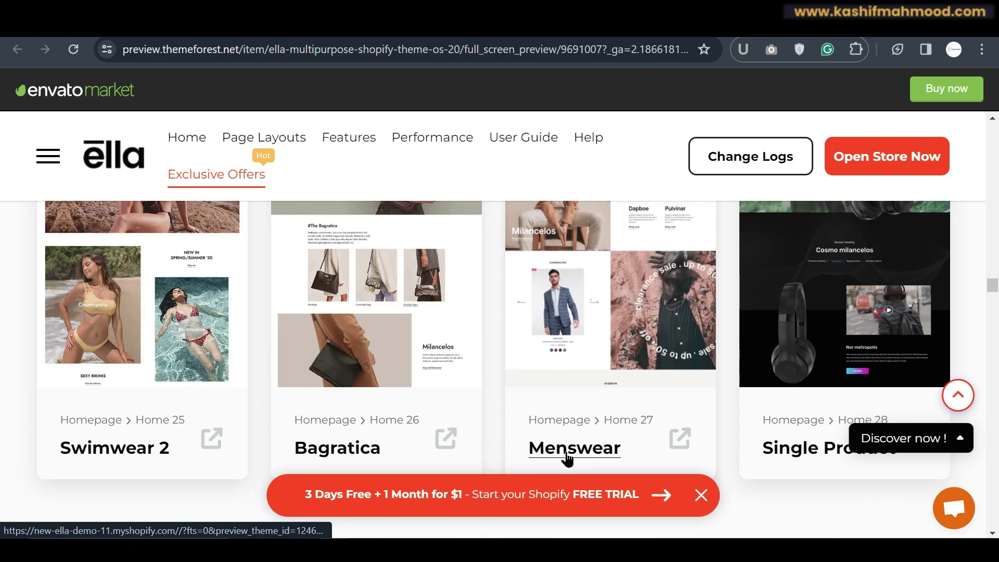
mouse_move(276, 546)
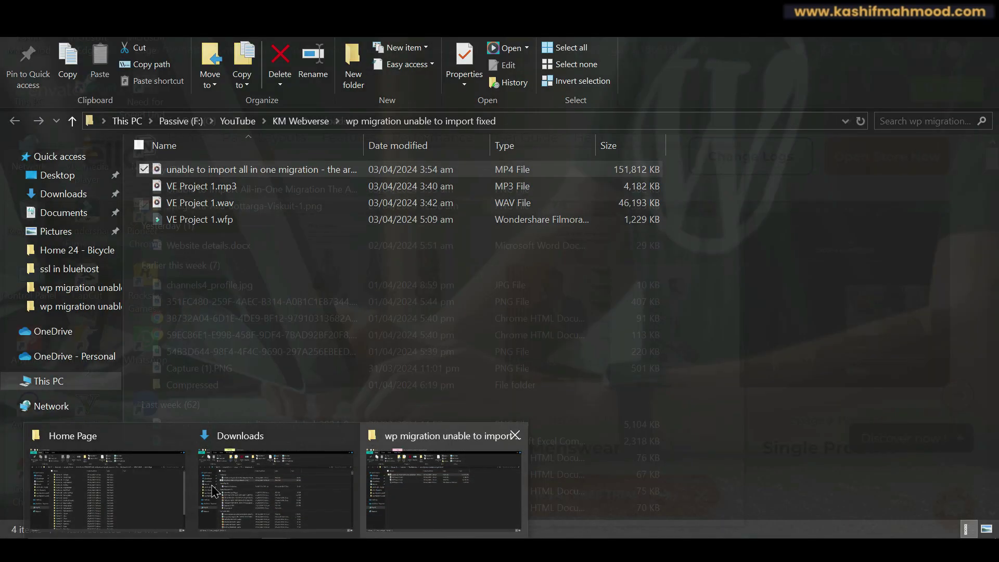
left_click(107, 489)
scroll(301, 444, "down", 2)
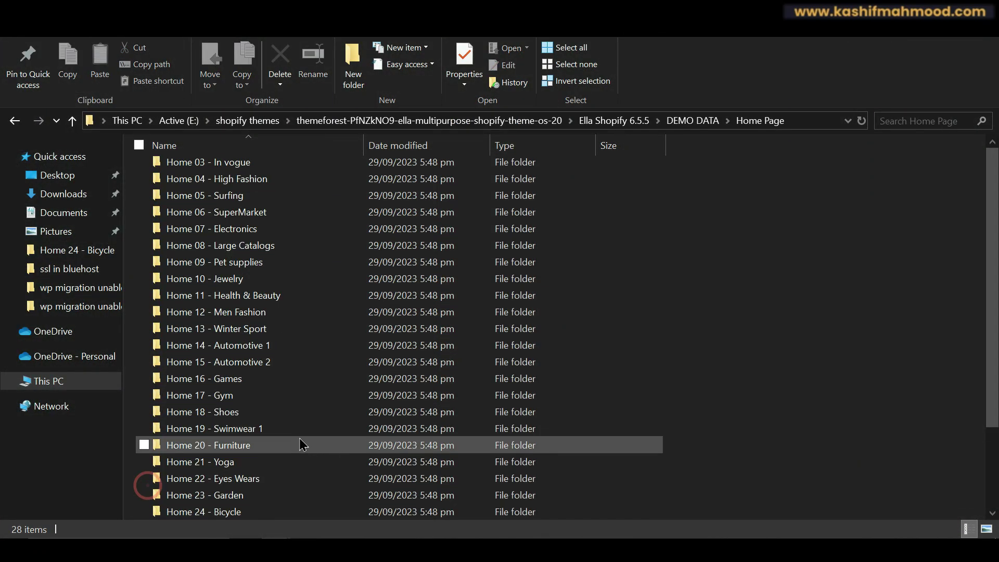
Open Home 27 - Menswear's index-27.txt in Notepad and select all its JSON.
left_click(245, 495)
double_click(245, 495)
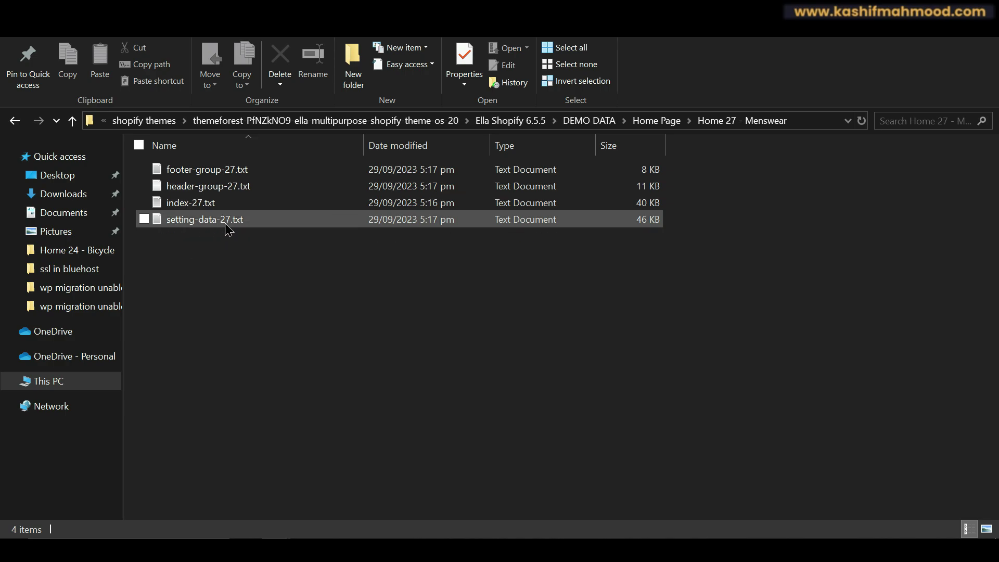
left_click(205, 203)
left_click(305, 321)
key("ctrl+a")
key("ctrl+c")
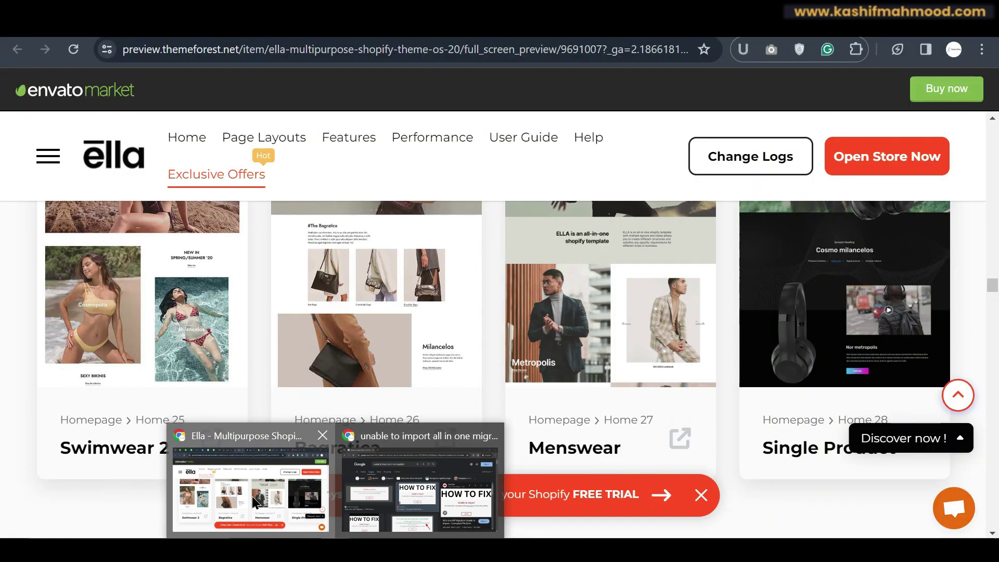
left_click(255, 502)
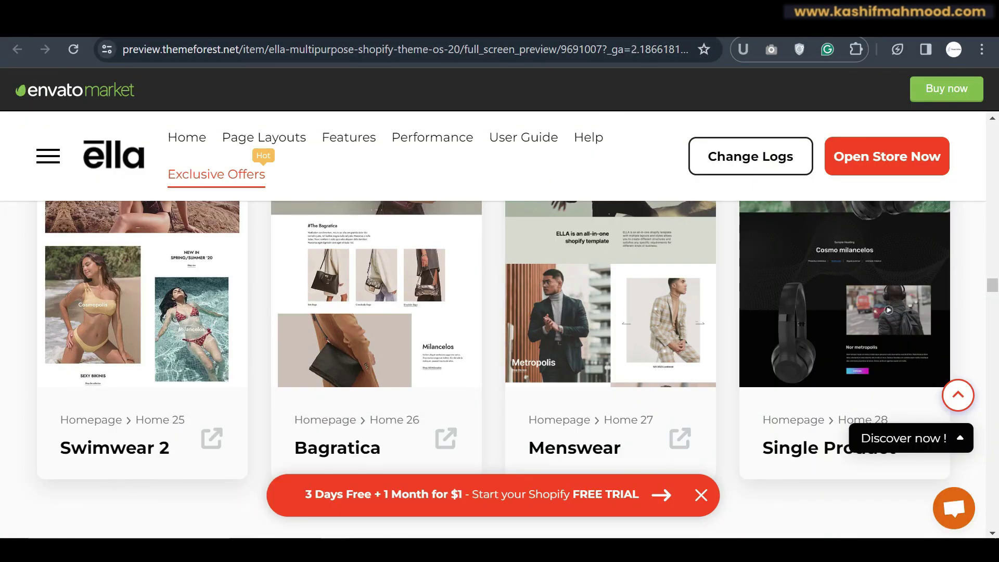
Overwrite templates/index.json with the copied Home 27 Menswear index JSON and save it.
key("ctrl+Tab")
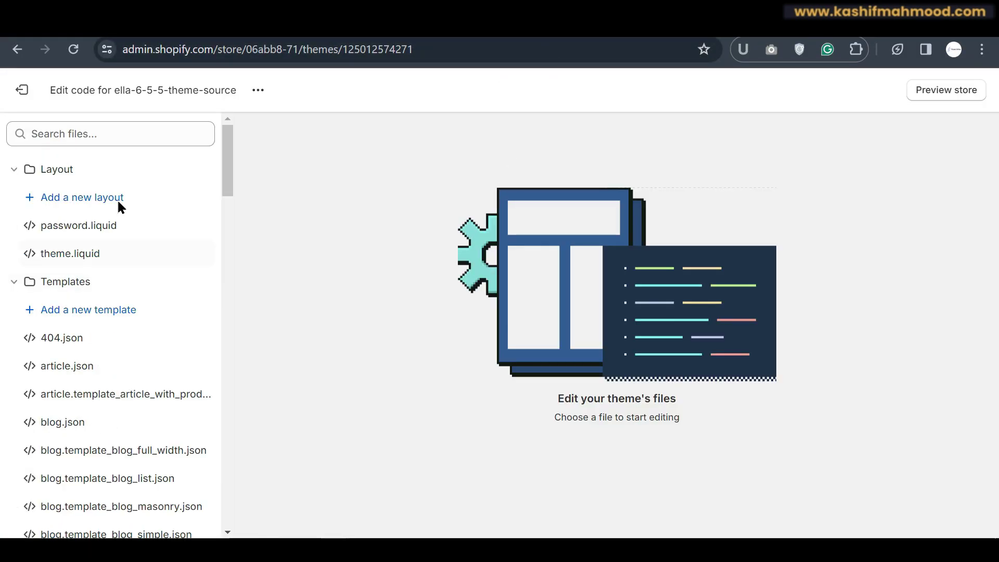
left_click(102, 125)
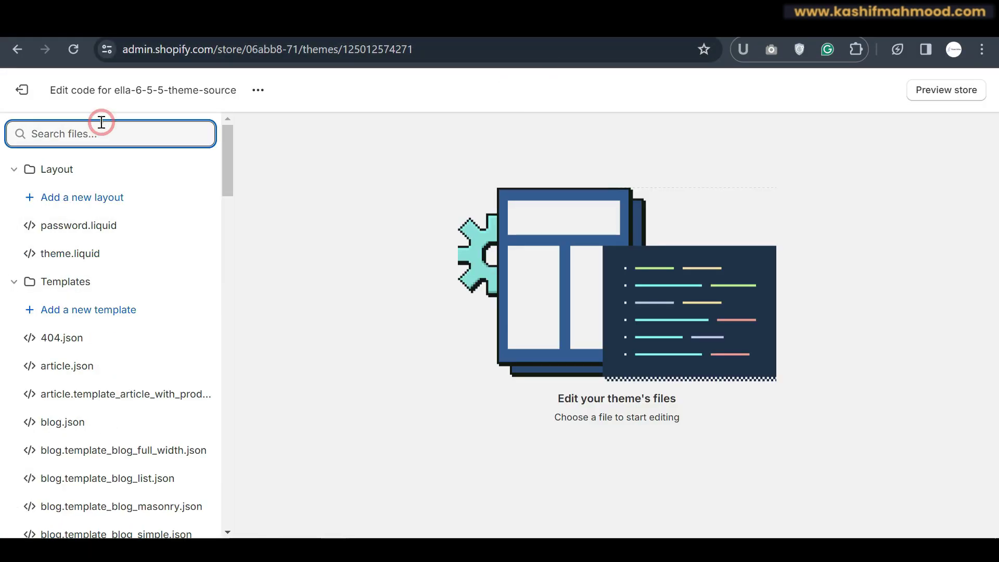
type("index")
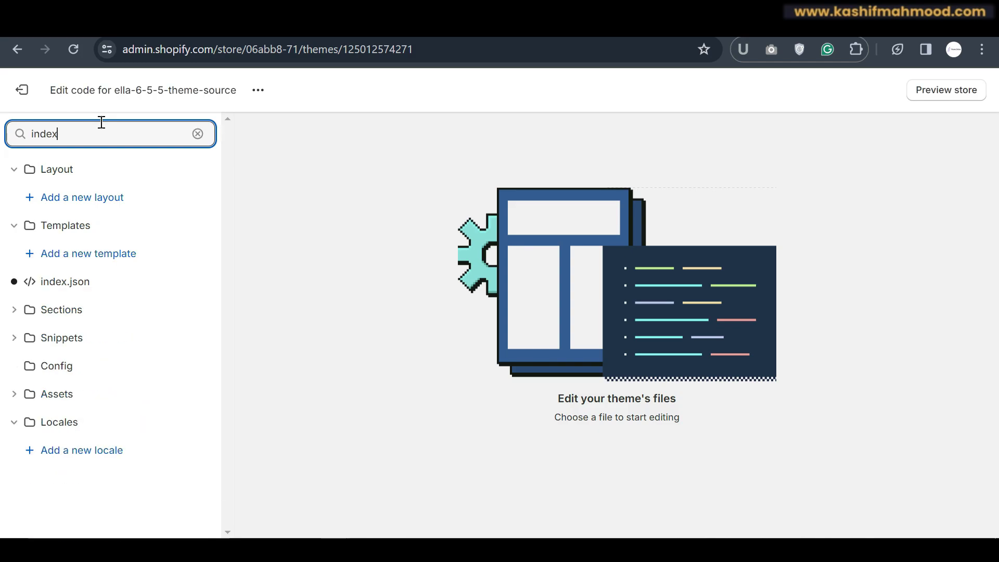
left_click(81, 292)
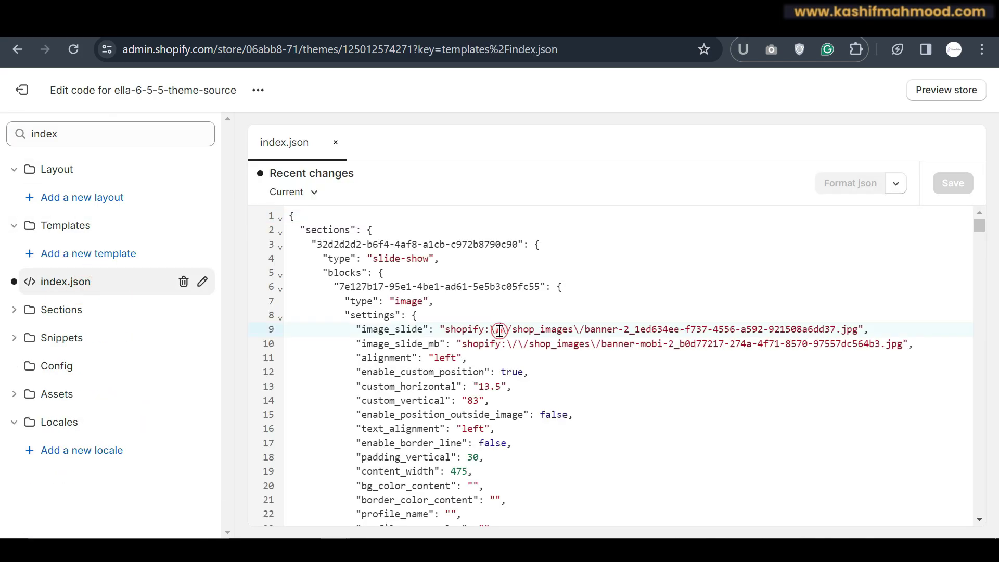
key("ctrl+a")
key("ctrl+v")
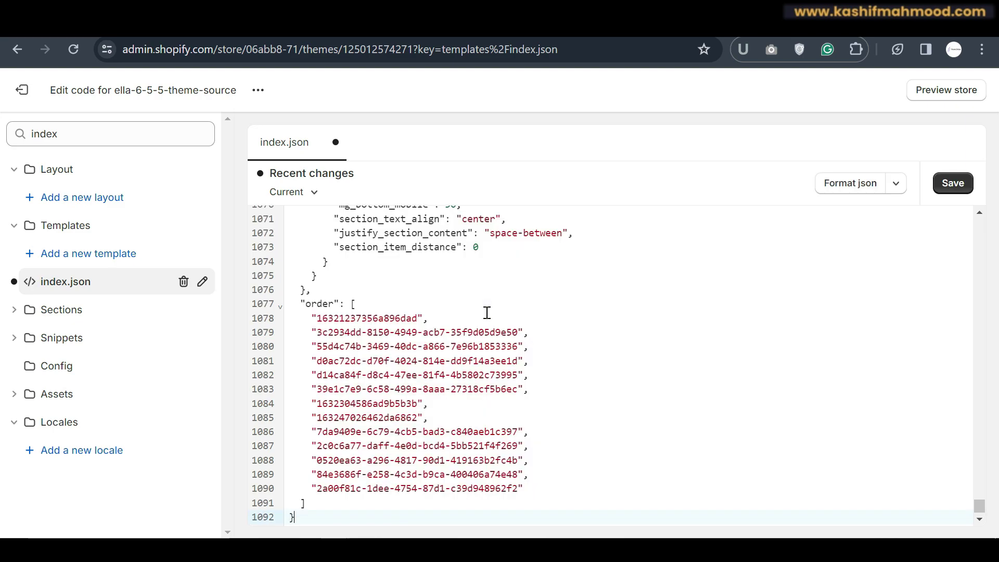
left_click(952, 187)
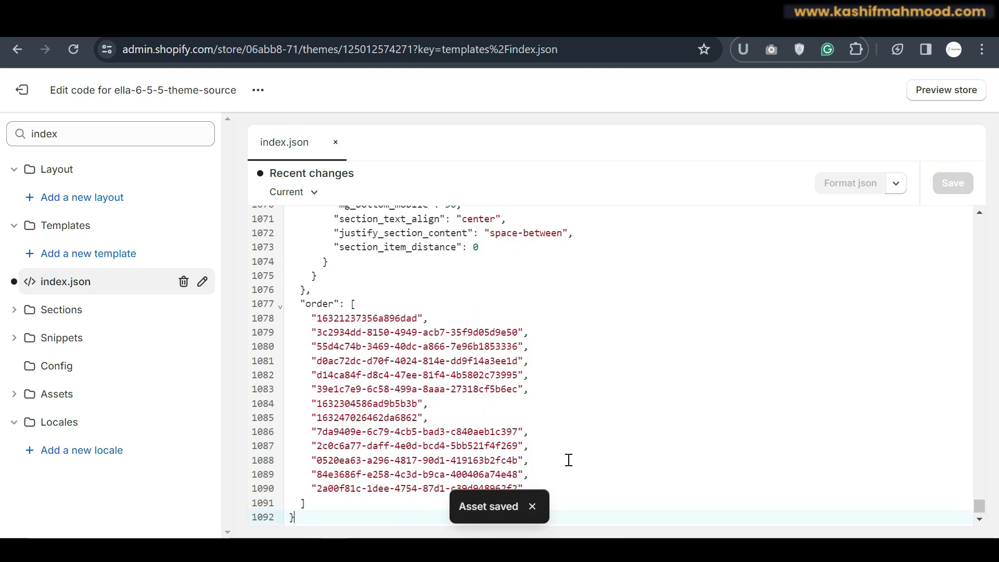
mouse_move(276, 550)
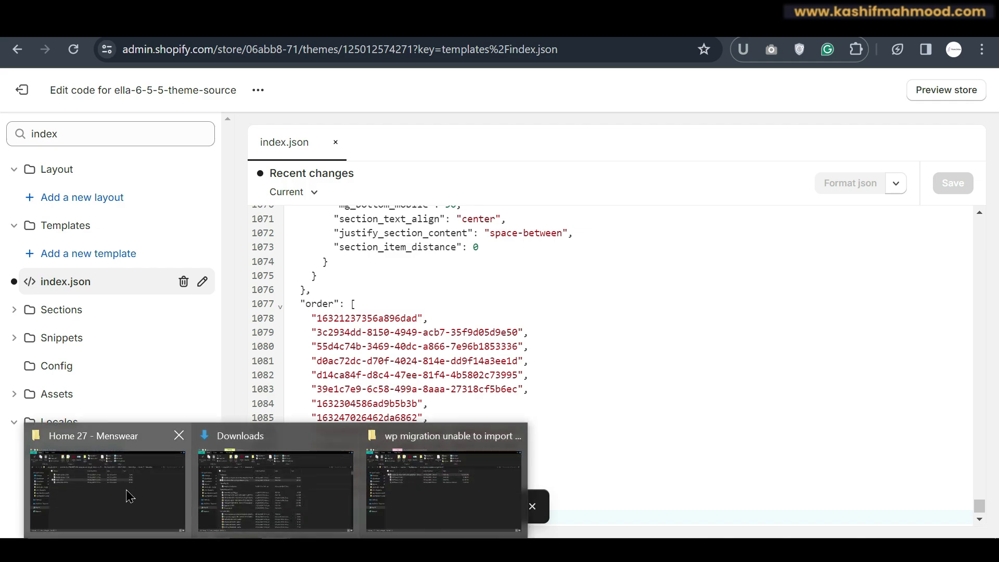
Copy all the demo data from header-group-27 in the Home 27 Menswear folder.
left_click(125, 489)
left_click(194, 186)
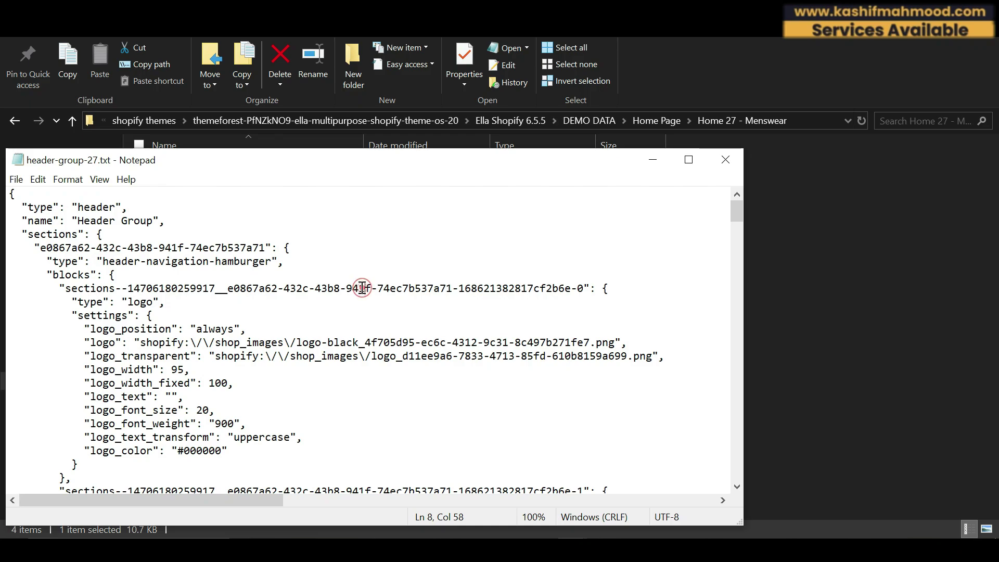
key("ctrl+a")
mouse_move(333, 550)
Paste the Home 27 header data over sections/header-group.json and save it.
left_click(243, 489)
double_click(80, 142)
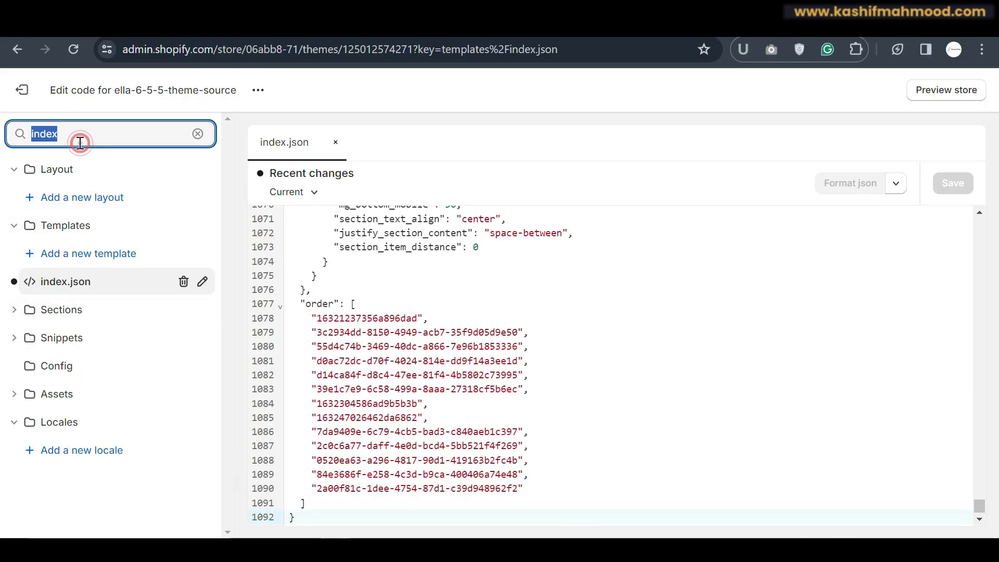
type("hedaer")
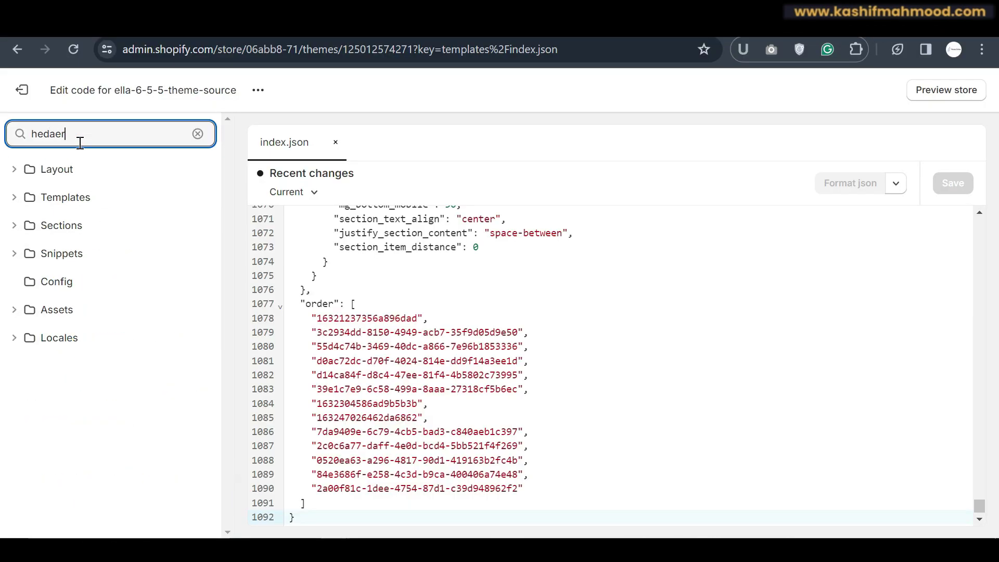
key("BackSpace")
key("BackSpace")
type("ad")
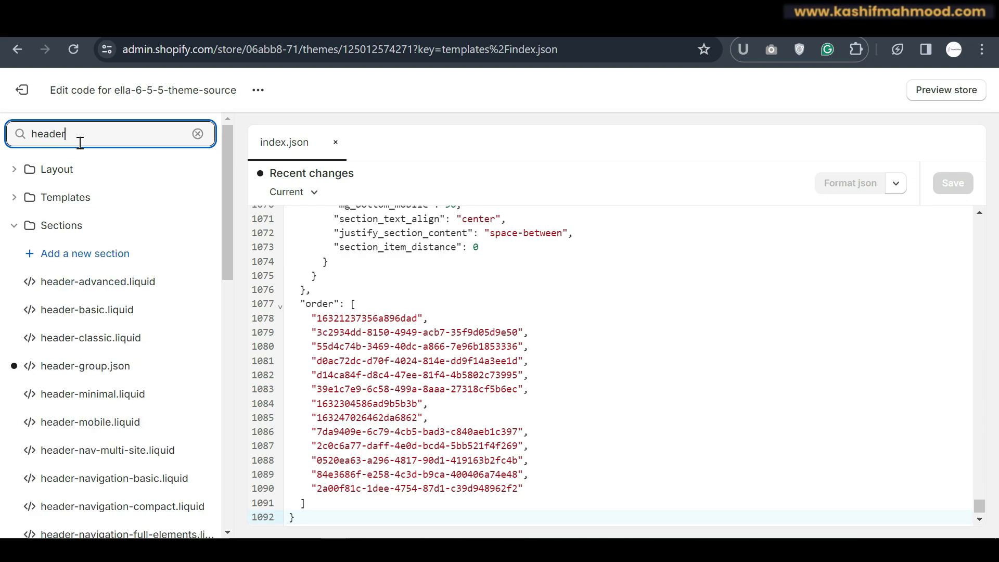
left_click(85, 366)
left_click(430, 339)
key("ctrl+a")
key("ctrl+v")
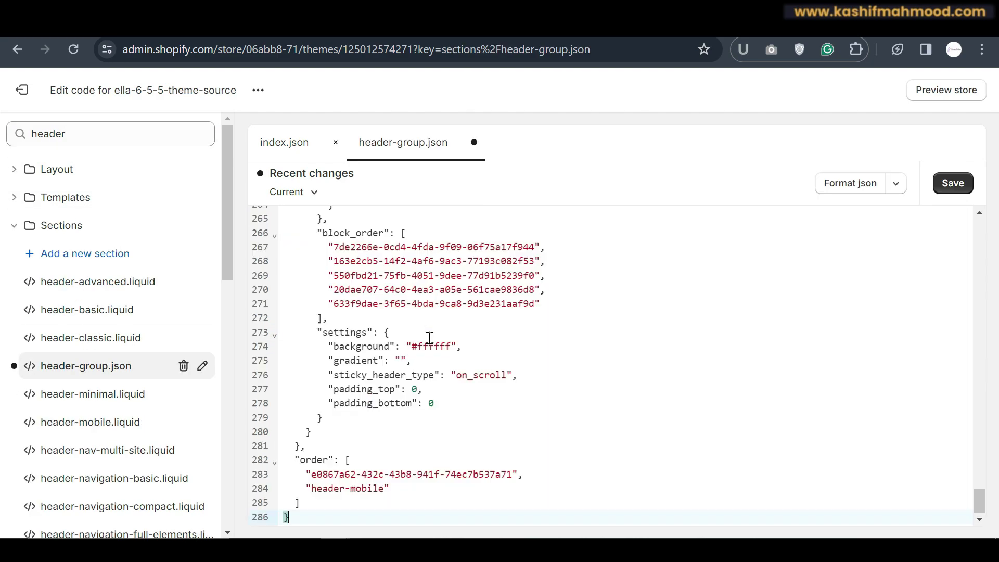
left_click(952, 185)
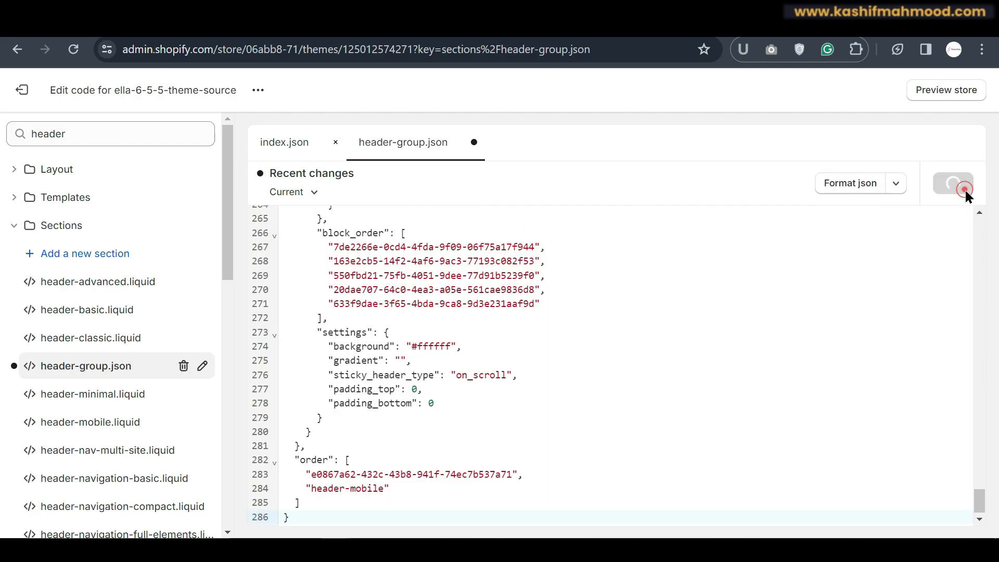
mouse_move(229, 523)
left_click(111, 485)
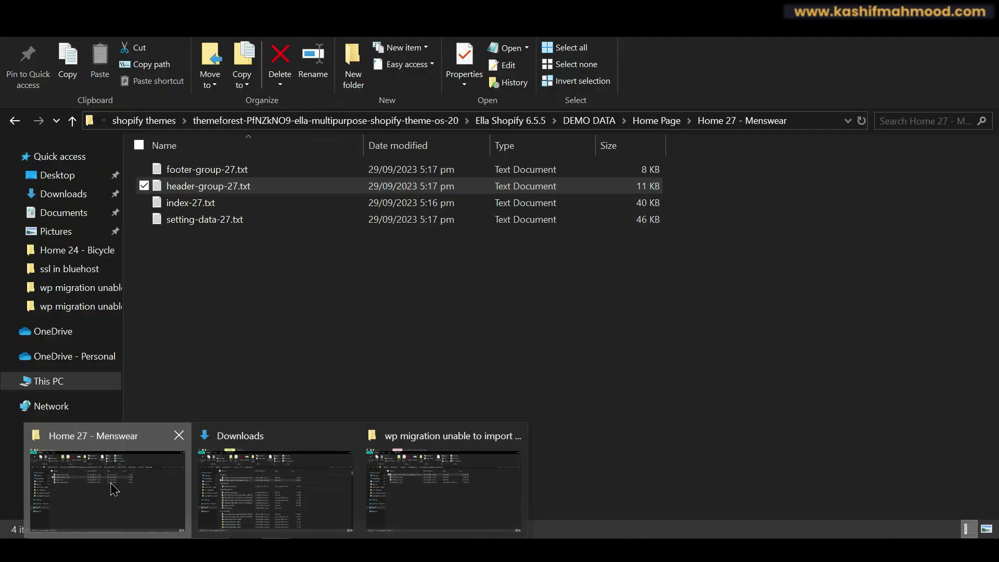
Copy all the text in footer-group-27.txt.
double_click(196, 170)
left_click(263, 322)
key("ctrl+a")
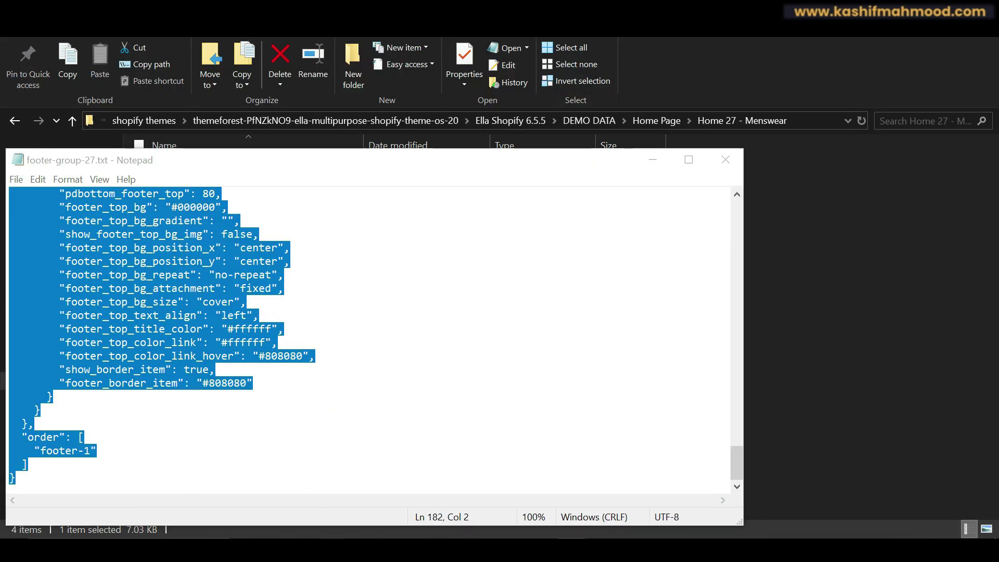
Replace sections/footer-group.json's code with the Home 27 footer data and save it.
left_click(245, 502)
double_click(85, 139)
type("footer")
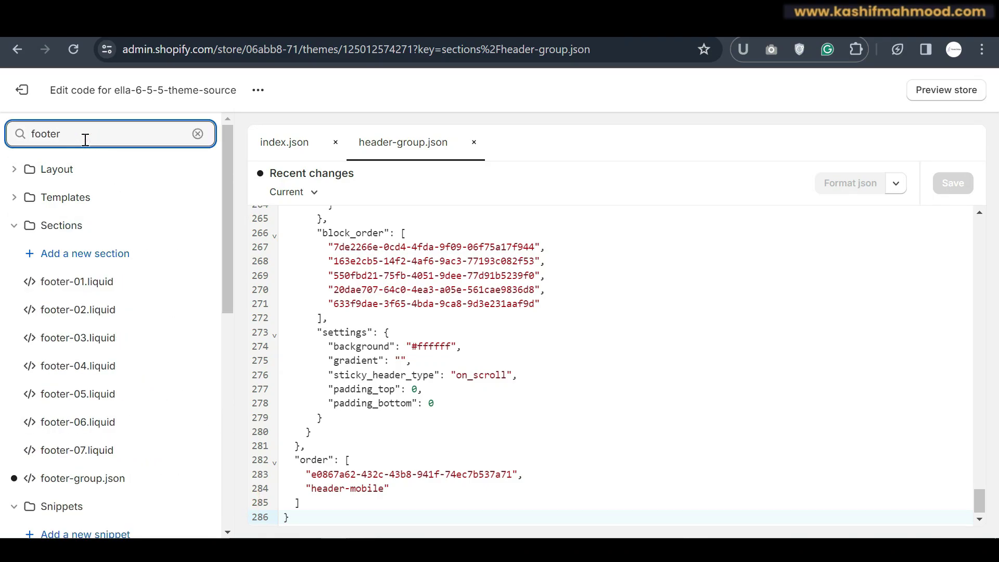
left_click(93, 477)
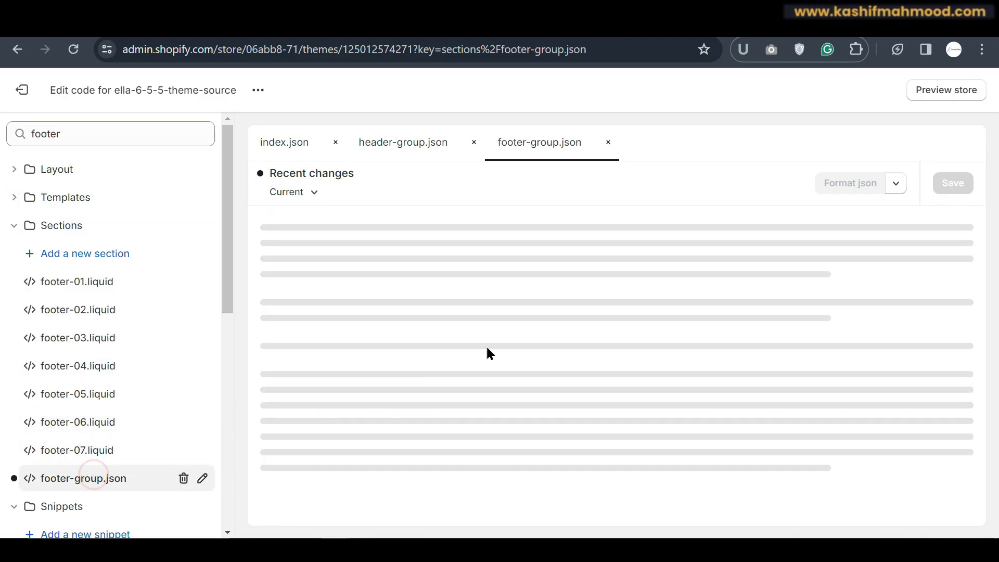
key("ctrl+a")
key("ctrl+v")
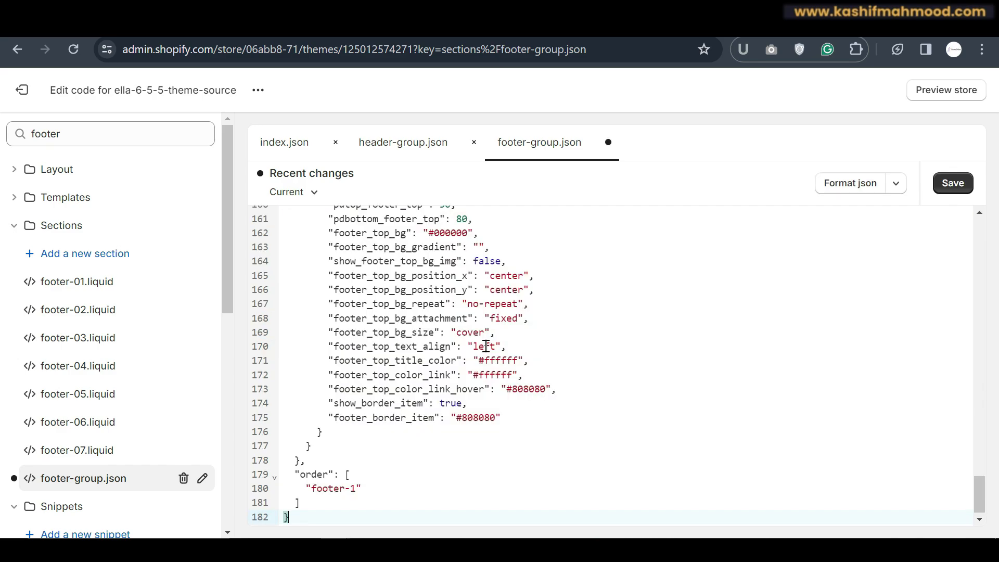
left_click(960, 189)
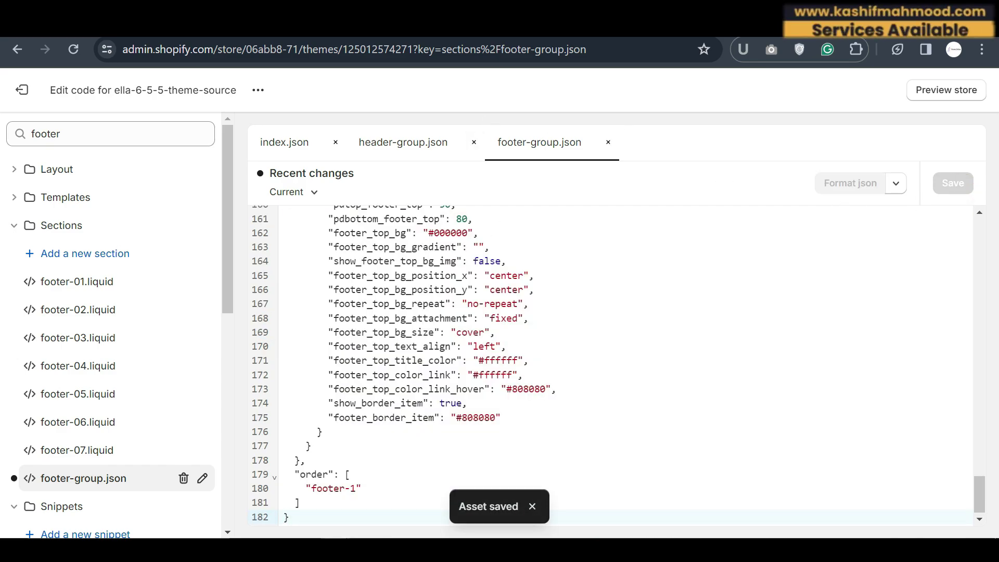
mouse_move(266, 513)
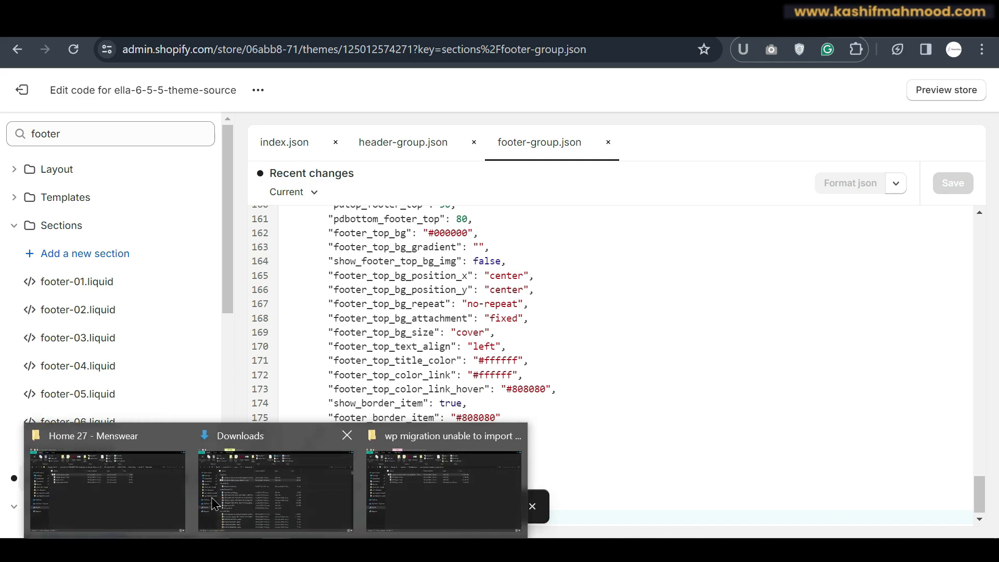
Copy all the text in setting-data-27.txt from the Home 27 Menswear folder.
left_click(117, 488)
double_click(182, 219)
left_click(177, 314)
key("ctrl+a")
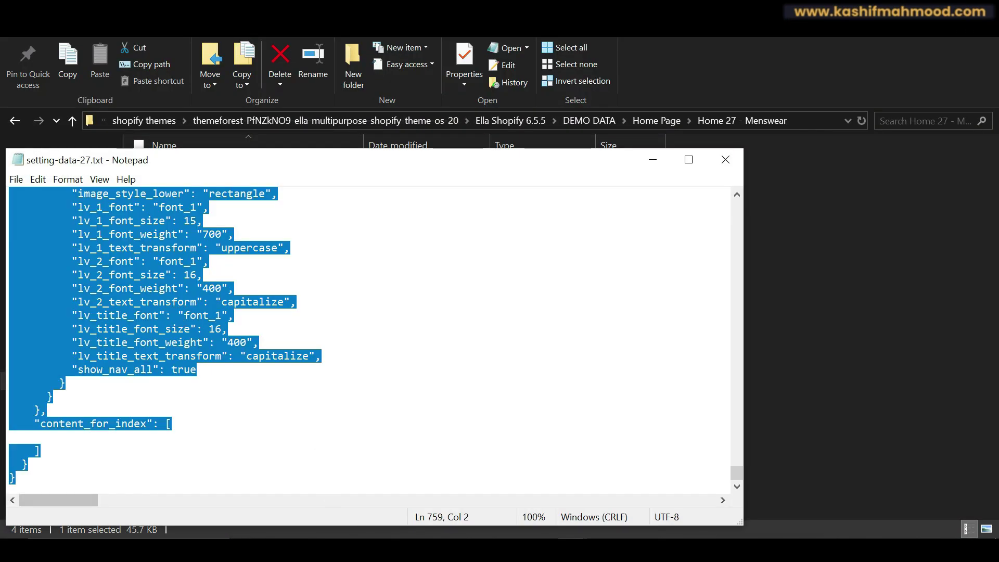
Replace settings_data.json's code with the Home 27 settings data and save it.
left_click(335, 550)
left_click(234, 495)
left_click(98, 128)
double_click(98, 128)
type("see")
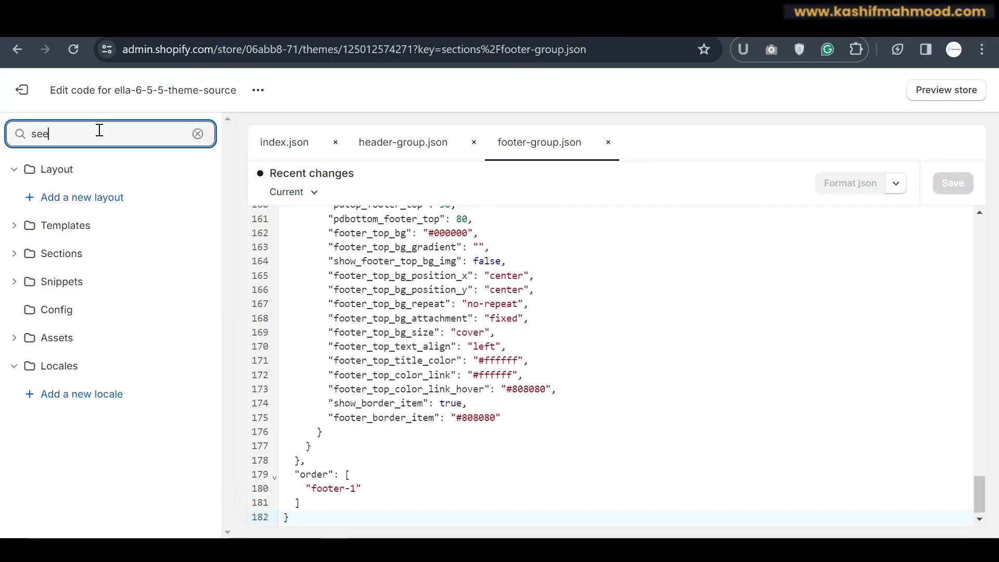
type("tt")
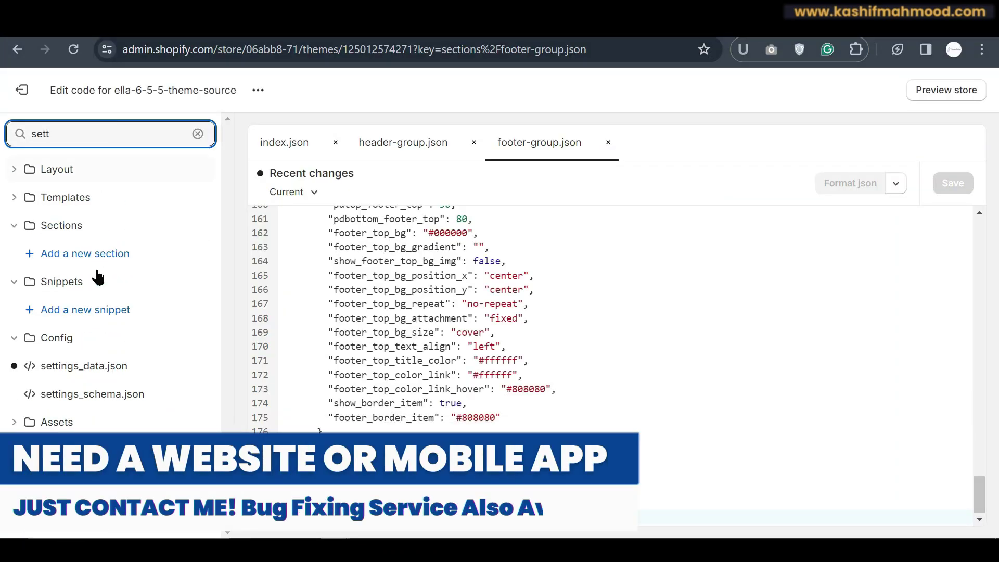
left_click(95, 365)
scroll(504, 395, "down", 20)
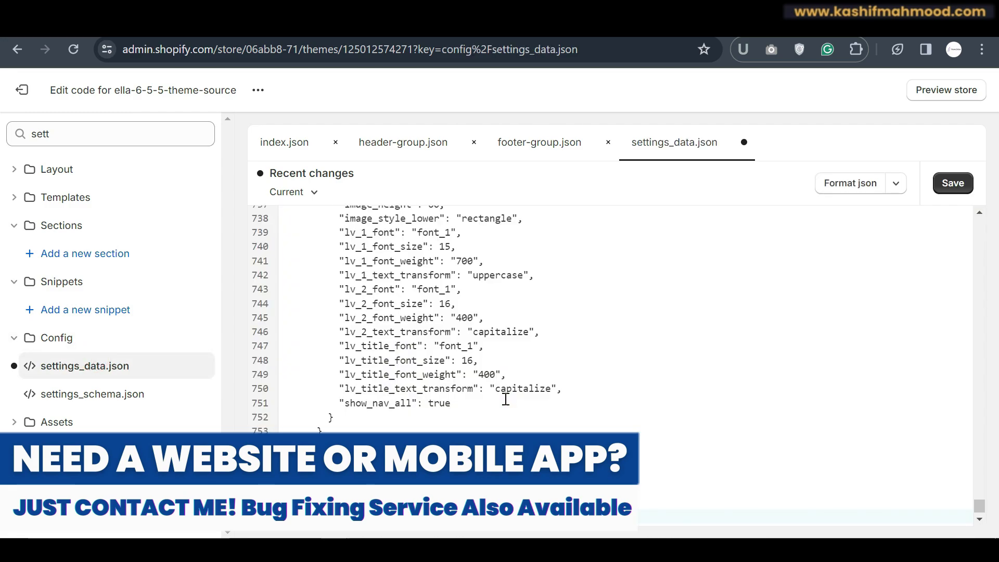
left_click(957, 188)
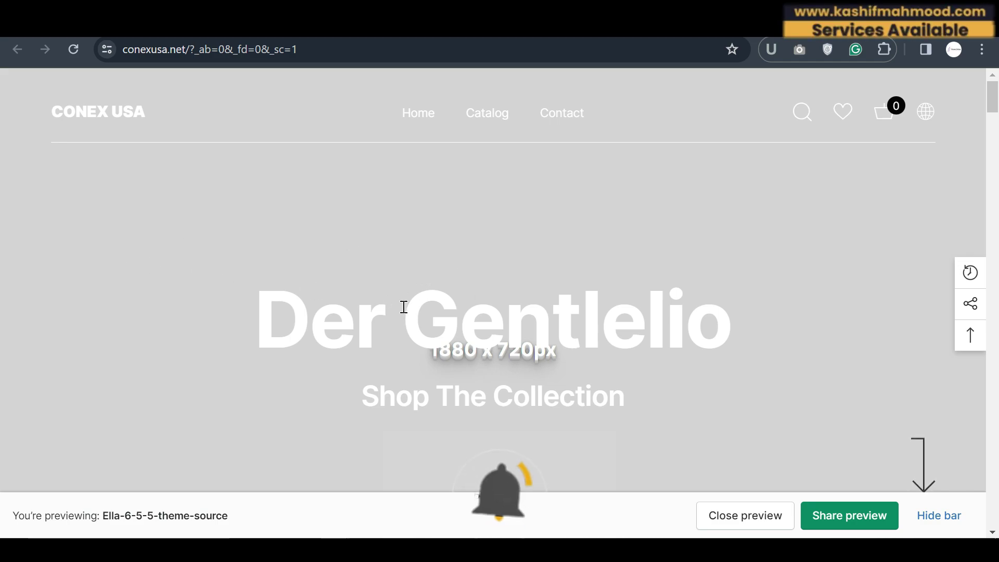
Scroll through the Ella preview homepage to check the Der Gentlelio, Metropolis and Clearance Sale sections.
left_click_drag(427, 354, 564, 359)
left_click(565, 359)
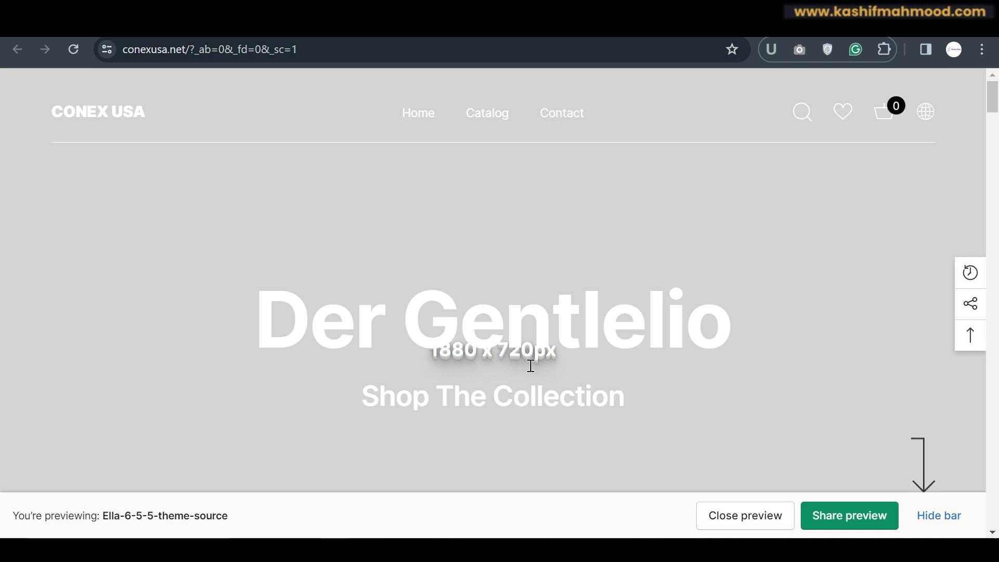
scroll(532, 367, "down", 10)
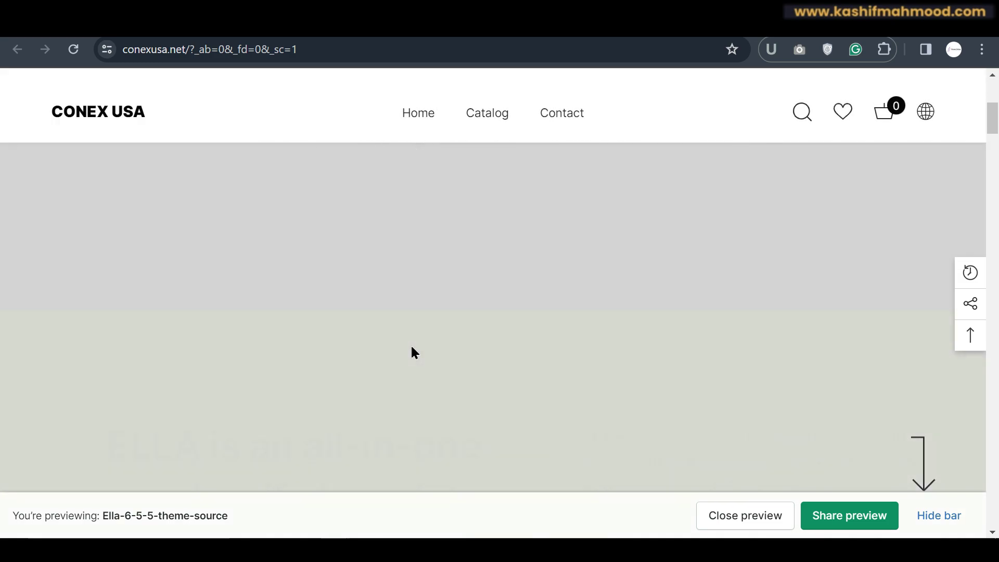
scroll(455, 323, "down", 5)
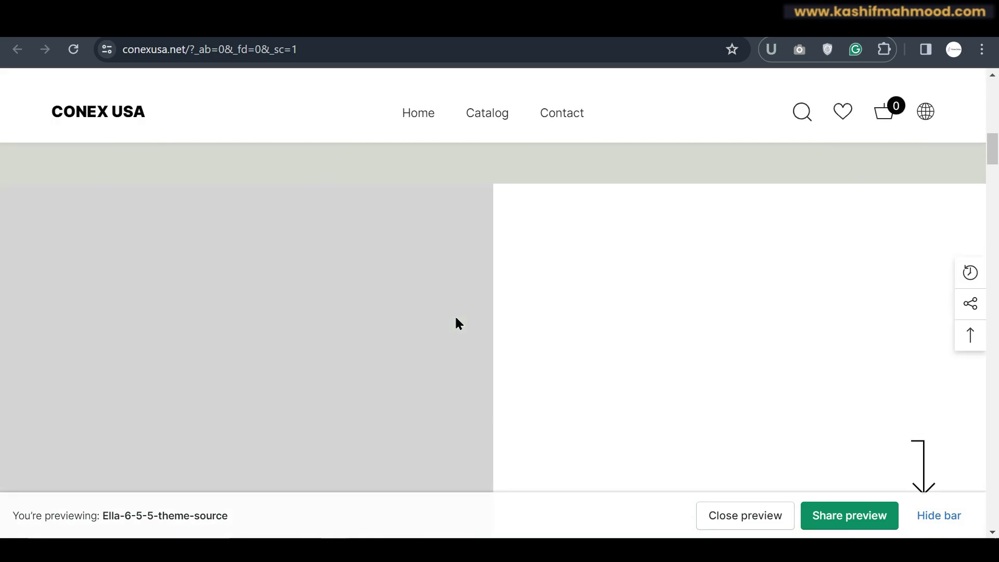
left_click_drag(170, 289, 393, 311)
scroll(618, 326, "down", 5)
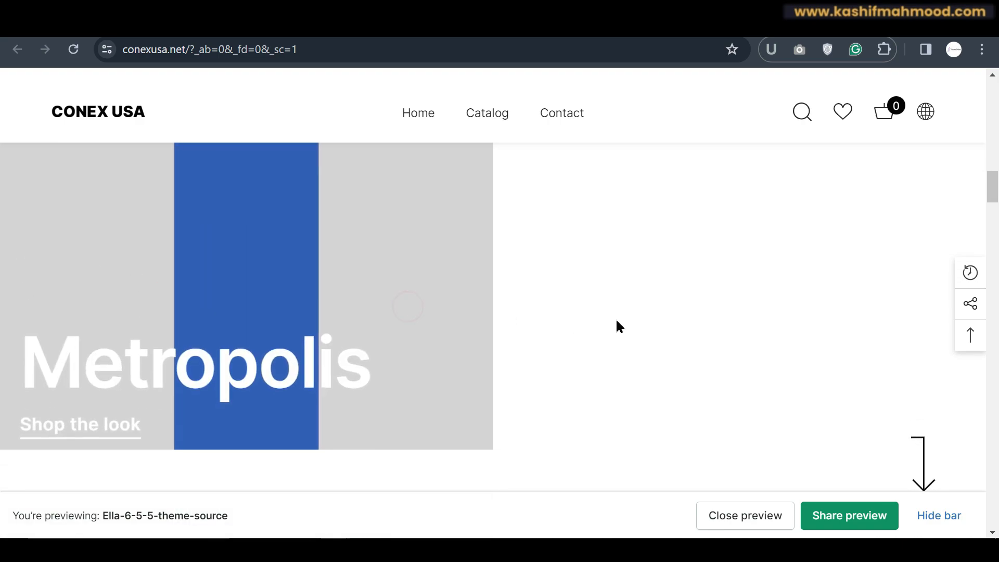
scroll(618, 326, "down", 10)
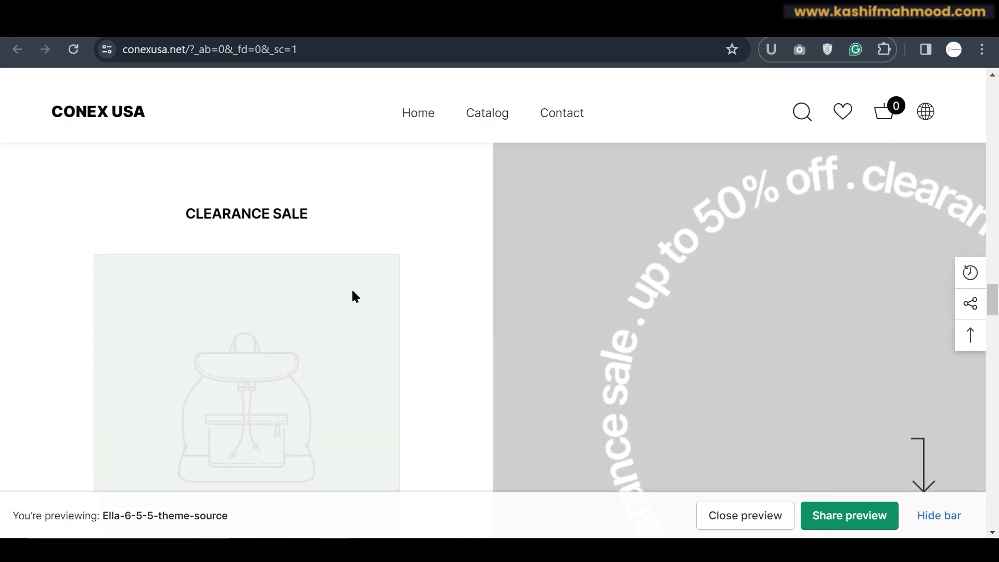
scroll(353, 295, "down", 10)
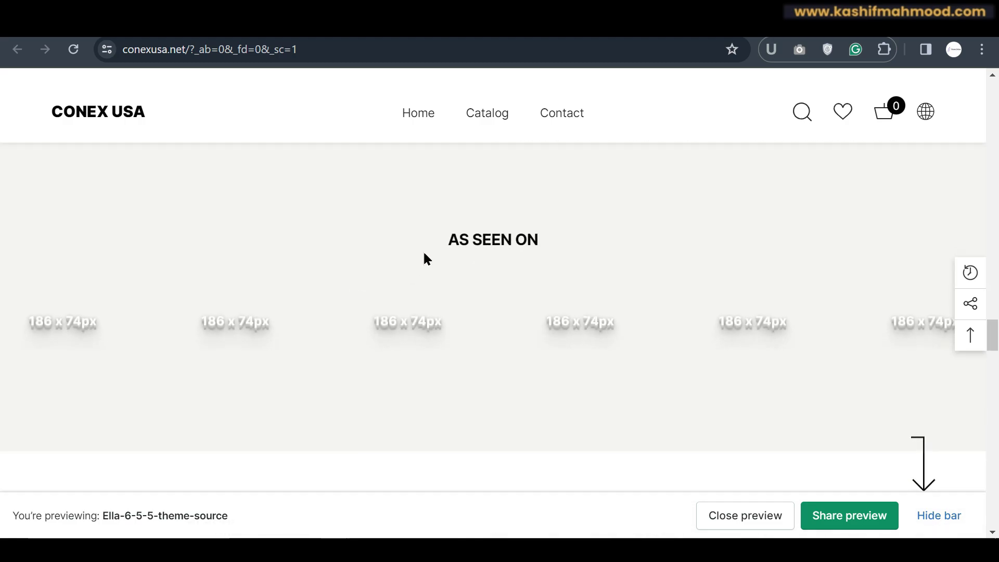